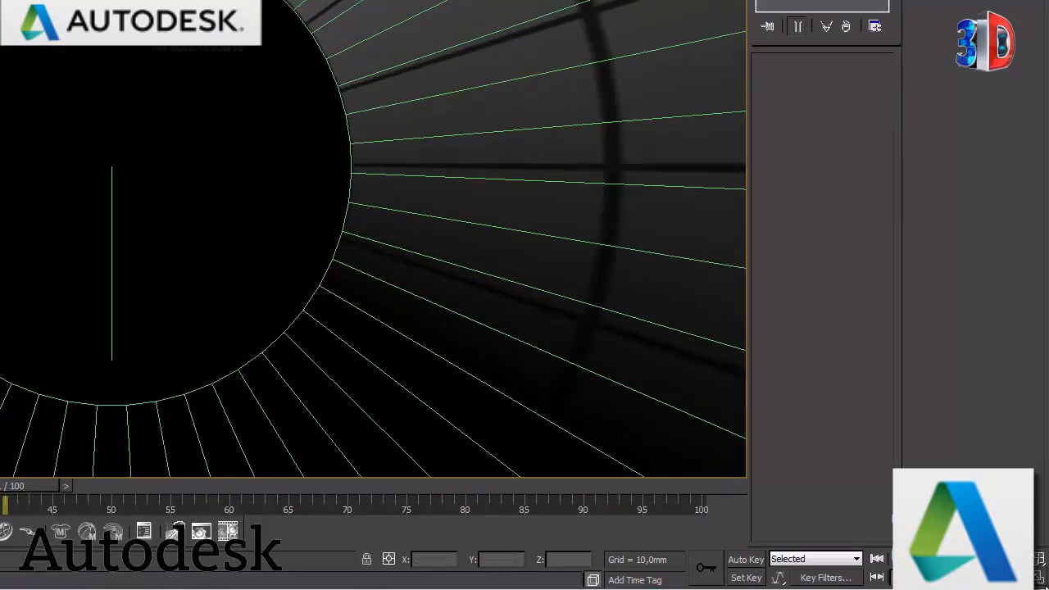
- Preview the camera's movement through the green tube by scrubbing the timeline between frames 0 and 100 in the maximized Front view
key(alt+w)
click(442, 56)
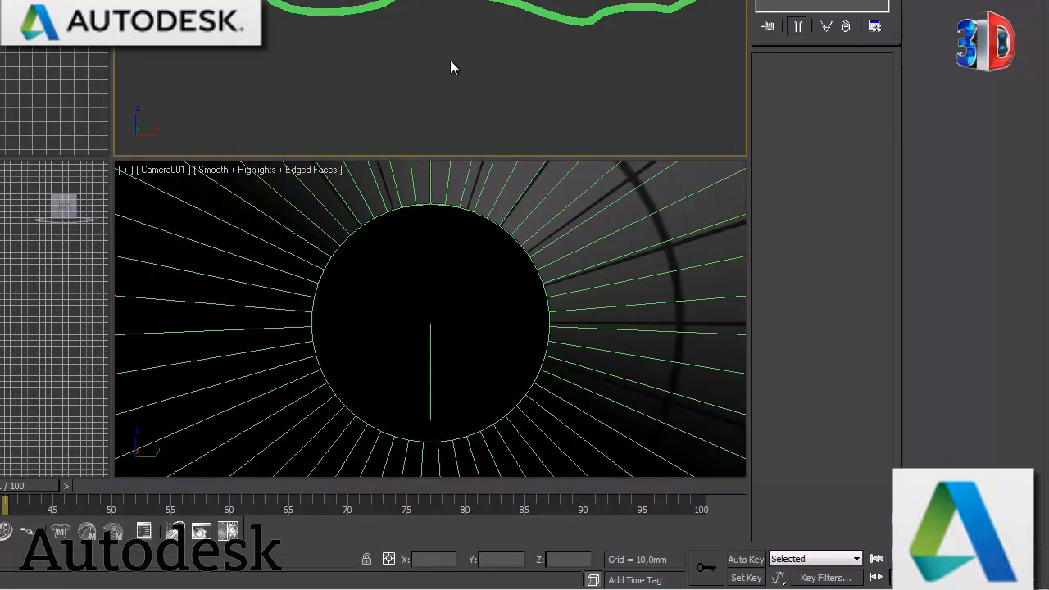
click(1039, 580)
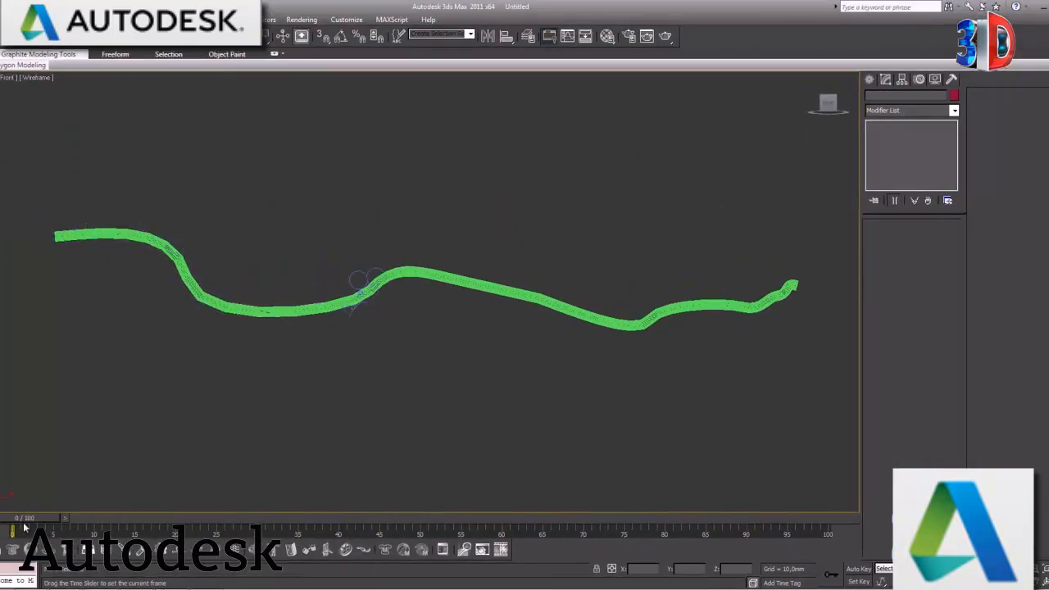
drag(25, 529, 675, 585)
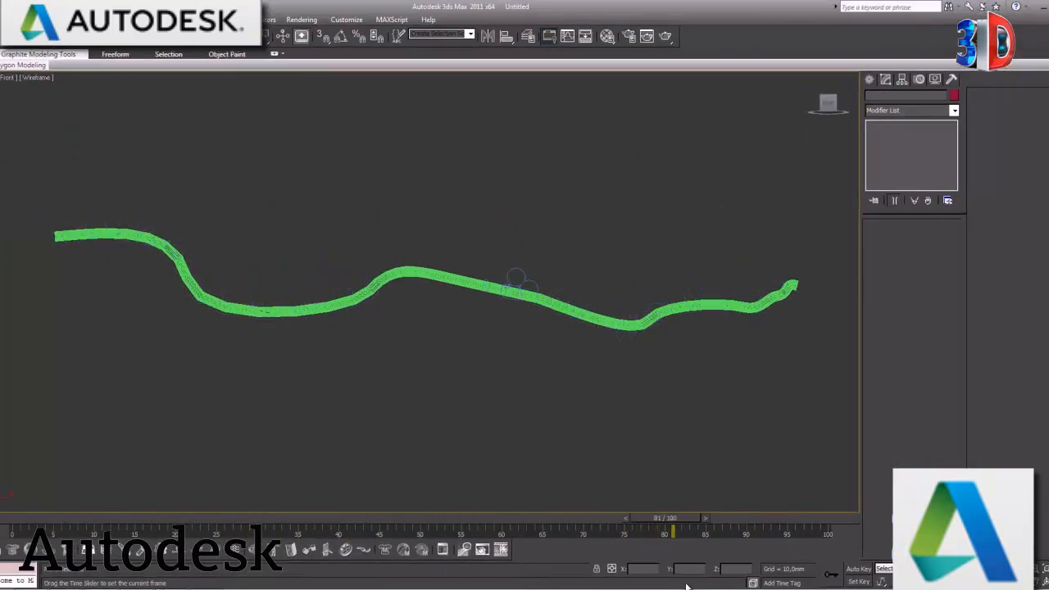
drag(812, 582, 13, 565)
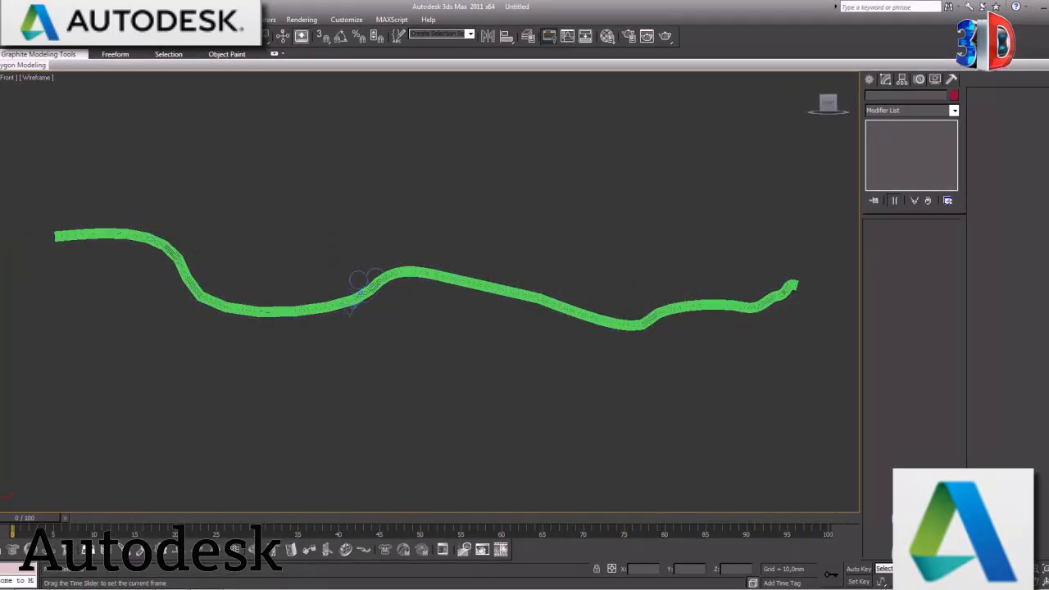
drag(28, 529, 837, 575)
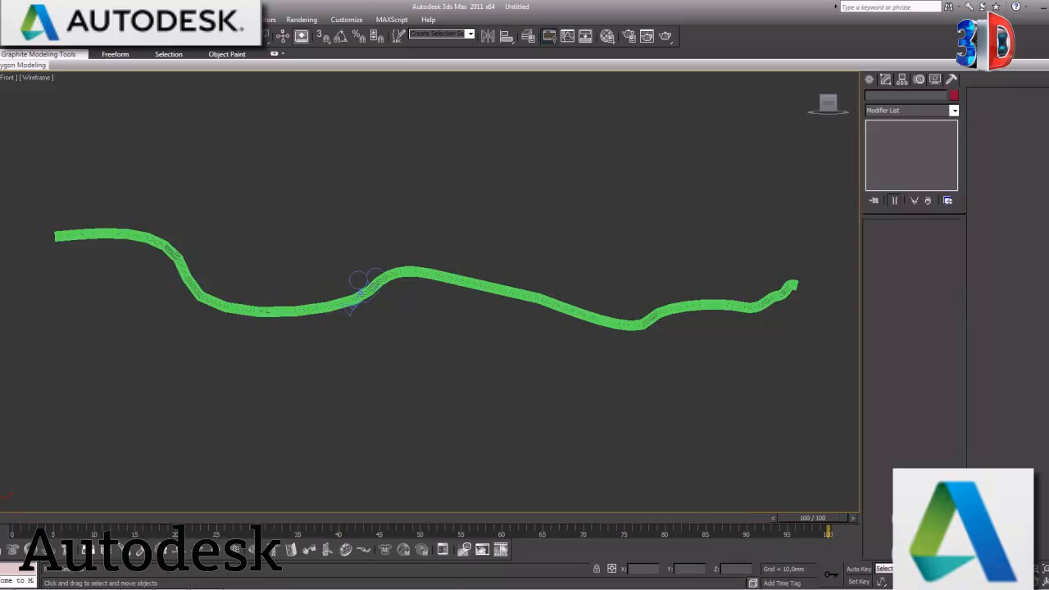
- Reset to an empty scene without saving the changes to the current one
click(12, 13)
click(28, 64)
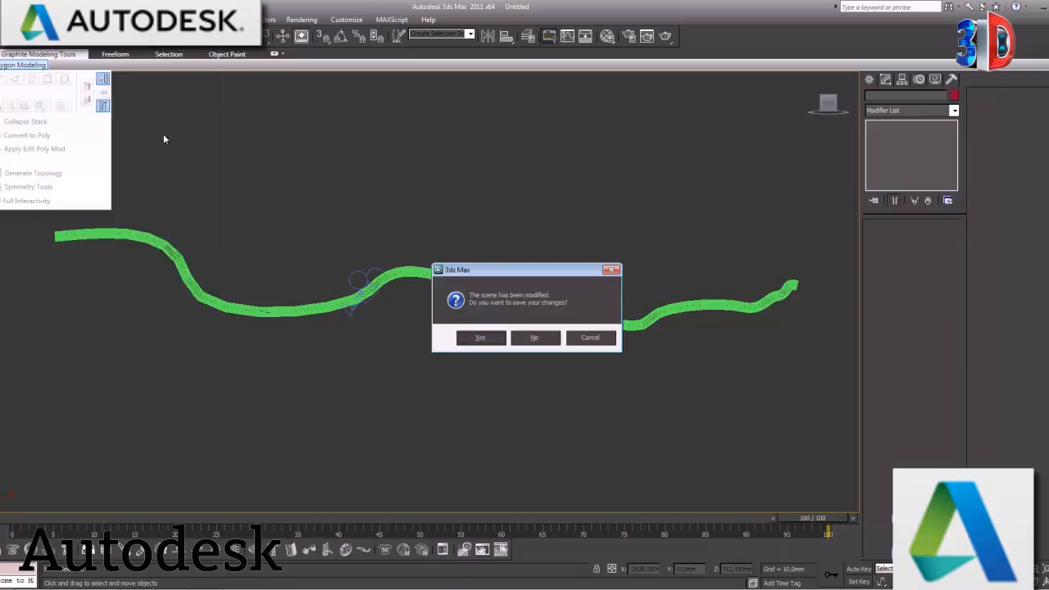
click(537, 338)
click(504, 321)
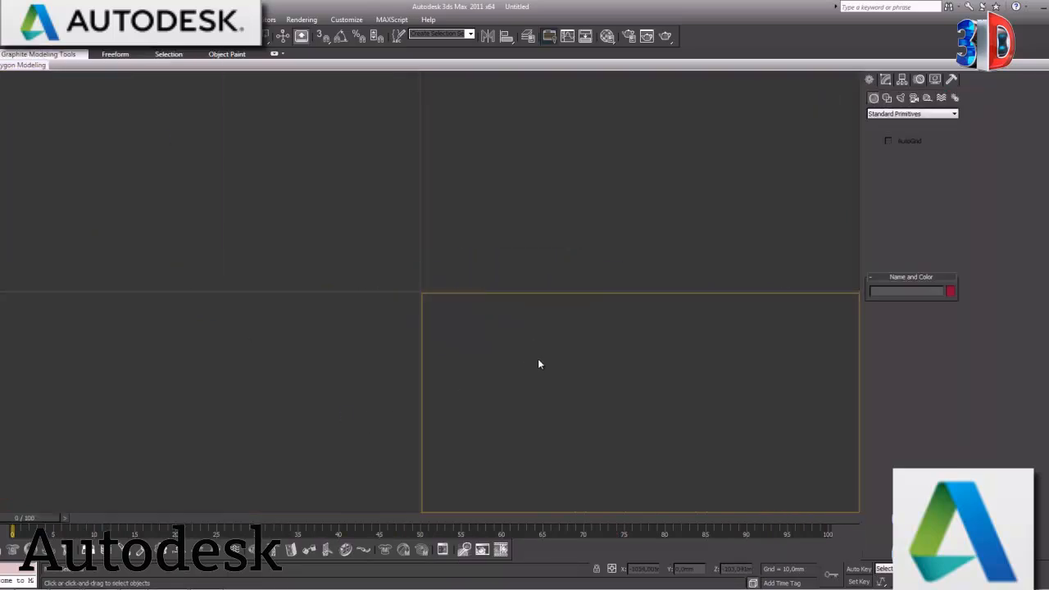
- Activate the Line spline tool and maximize the Front view, zoomed out for drawing
click(243, 238)
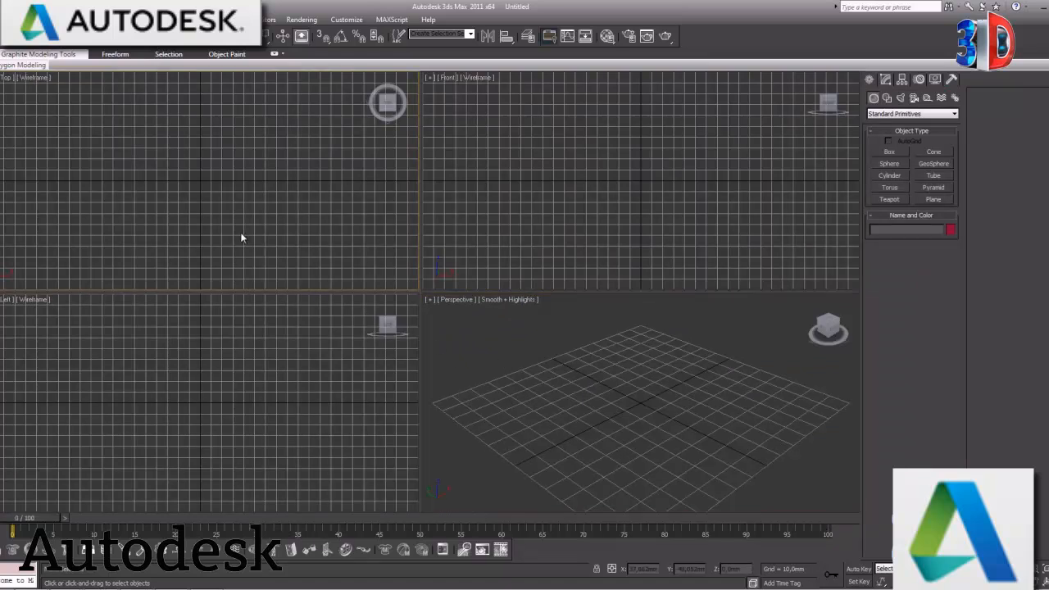
click(605, 189)
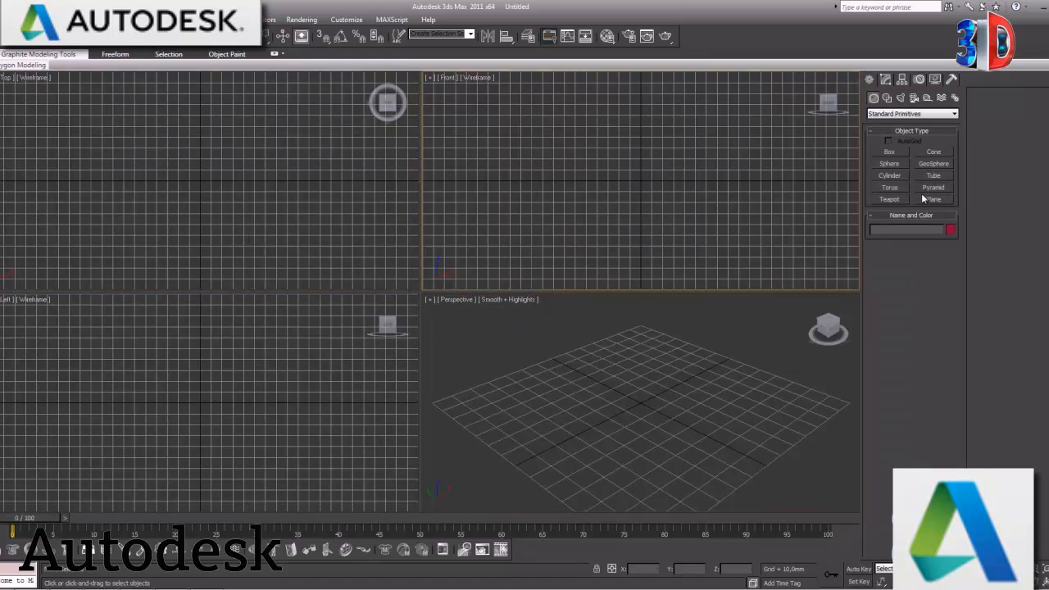
click(887, 97)
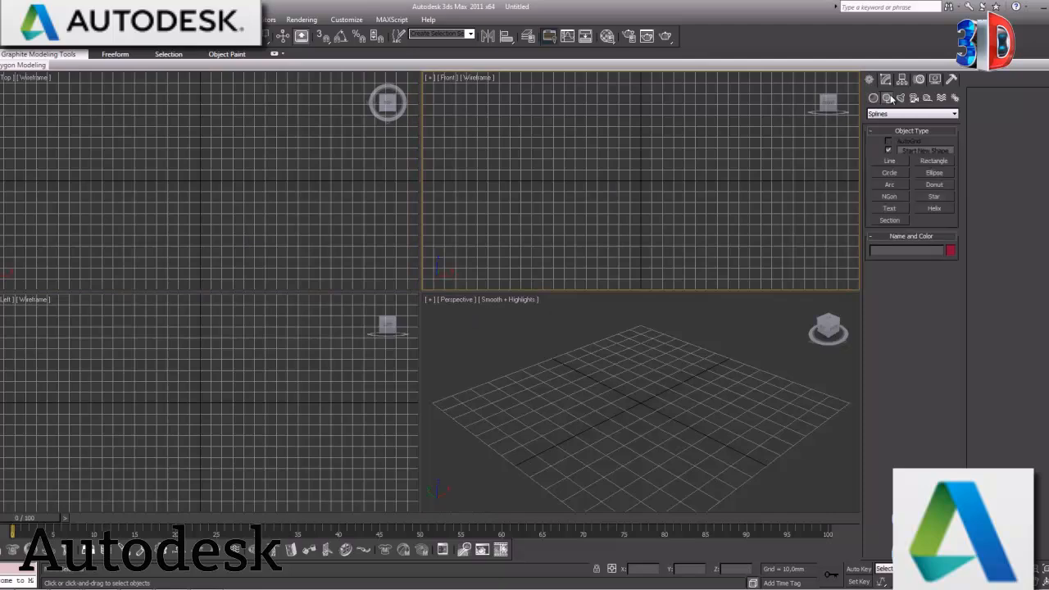
click(896, 162)
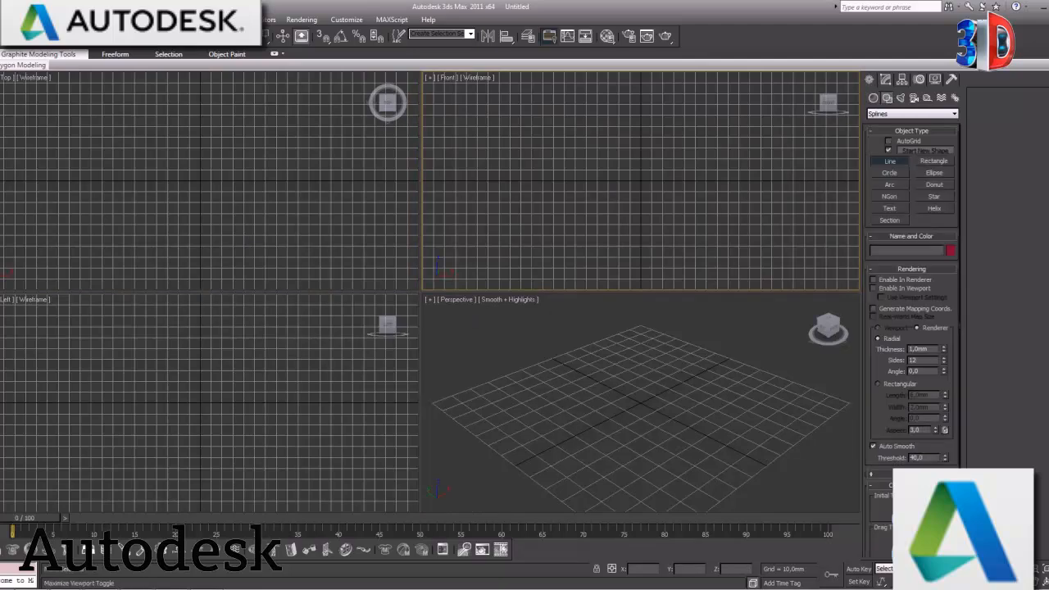
key(alt+w)
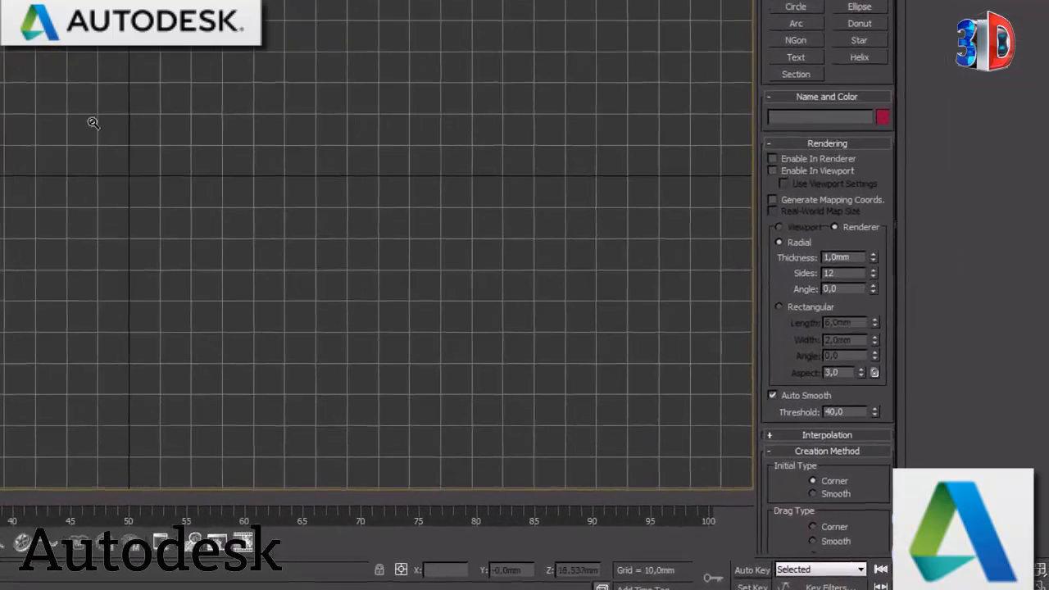
scroll(422, 260, down, 5)
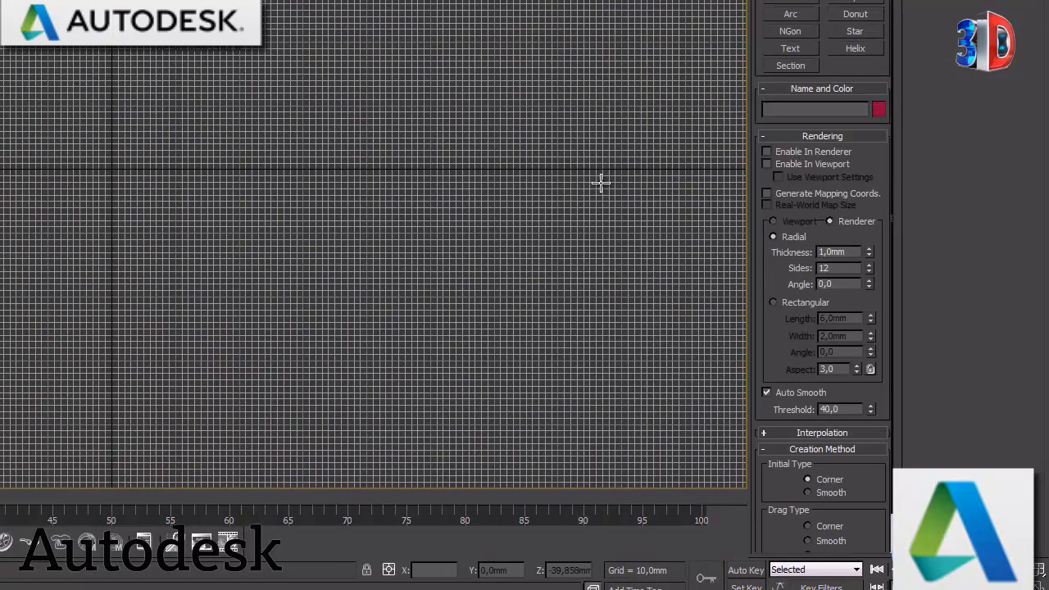
click(673, 169)
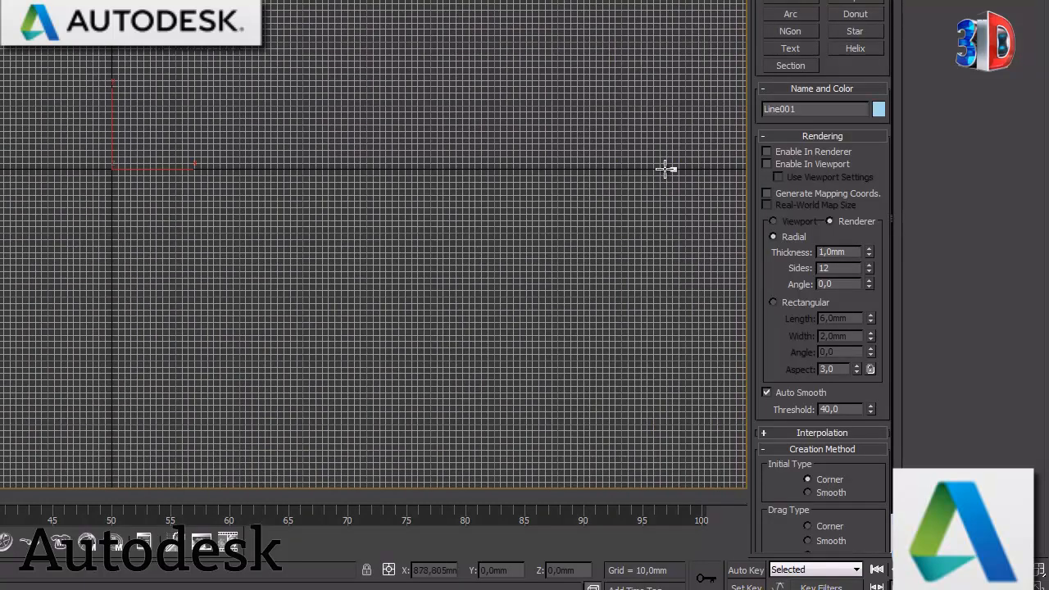
click(574, 176)
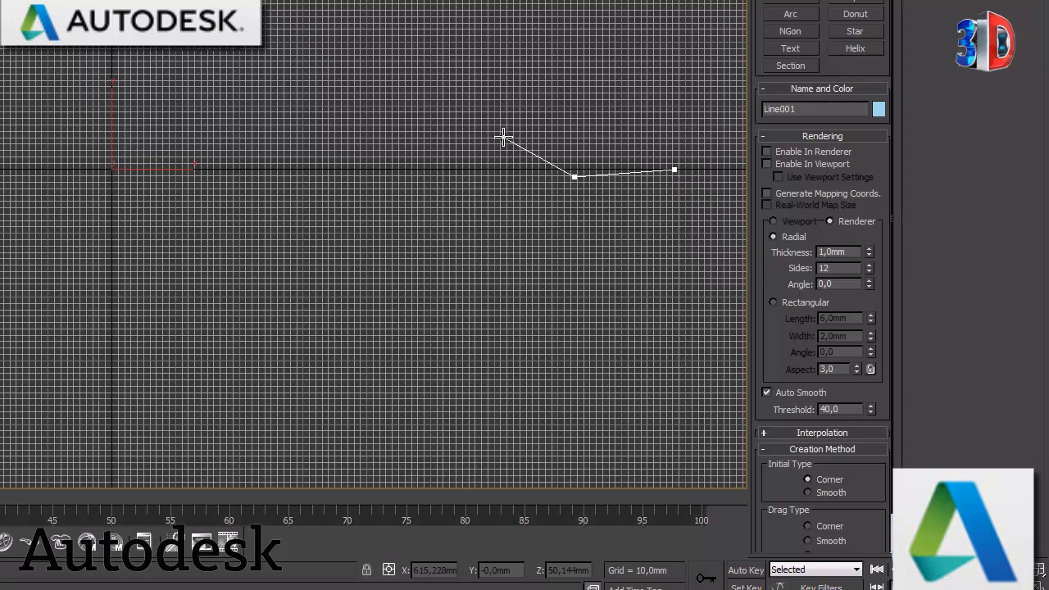
right_click(504, 138)
key(Delete)
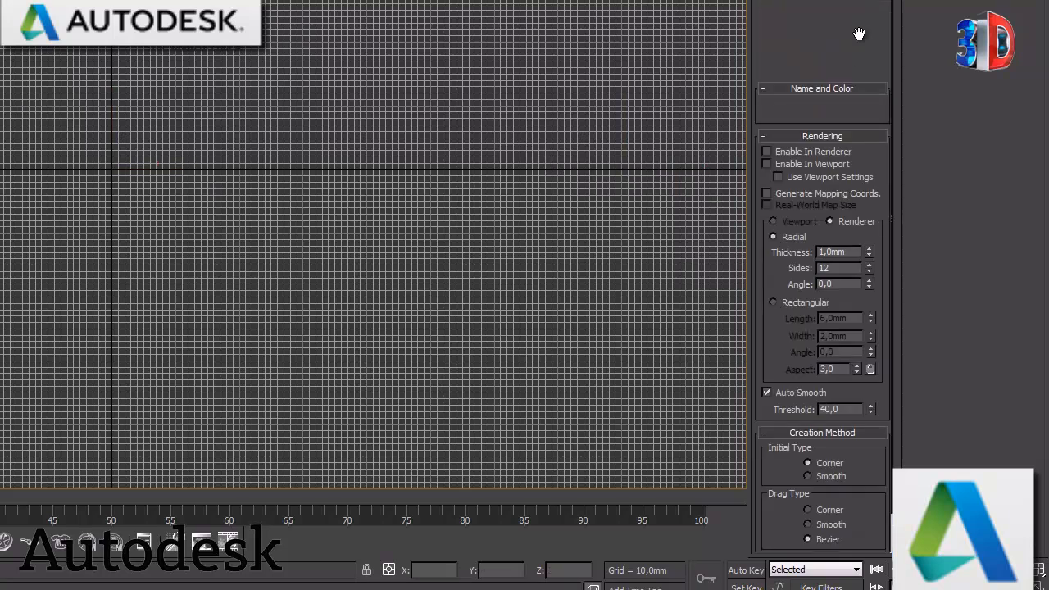
- Draw a long wavy open spline with eight vertices in the Front view, starting with a straight horizontal segment and continuing leftward in smooth curves
click(708, 169)
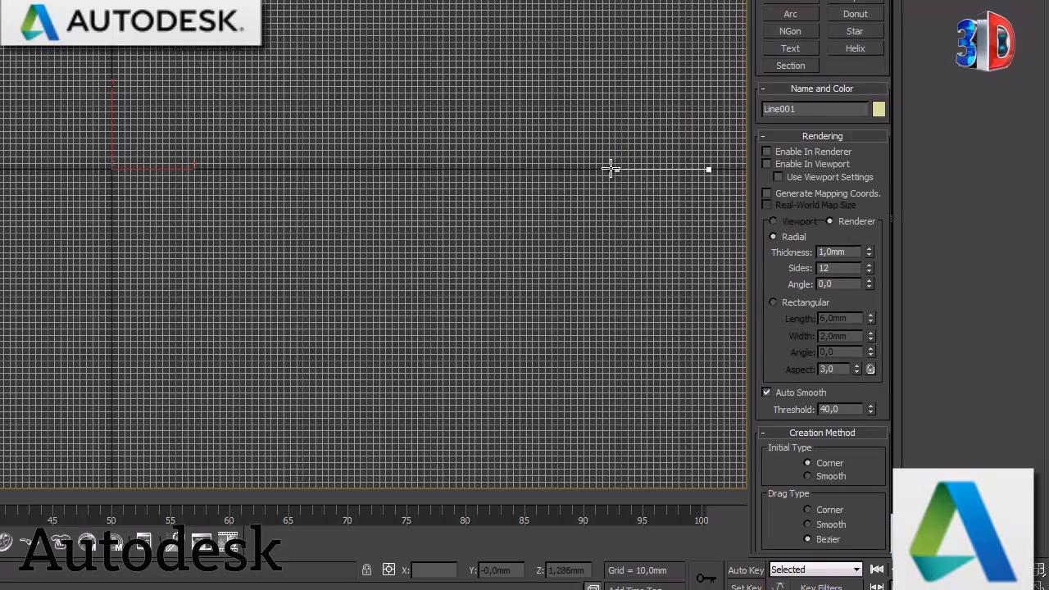
click(544, 169)
drag(489, 141, 466, 136)
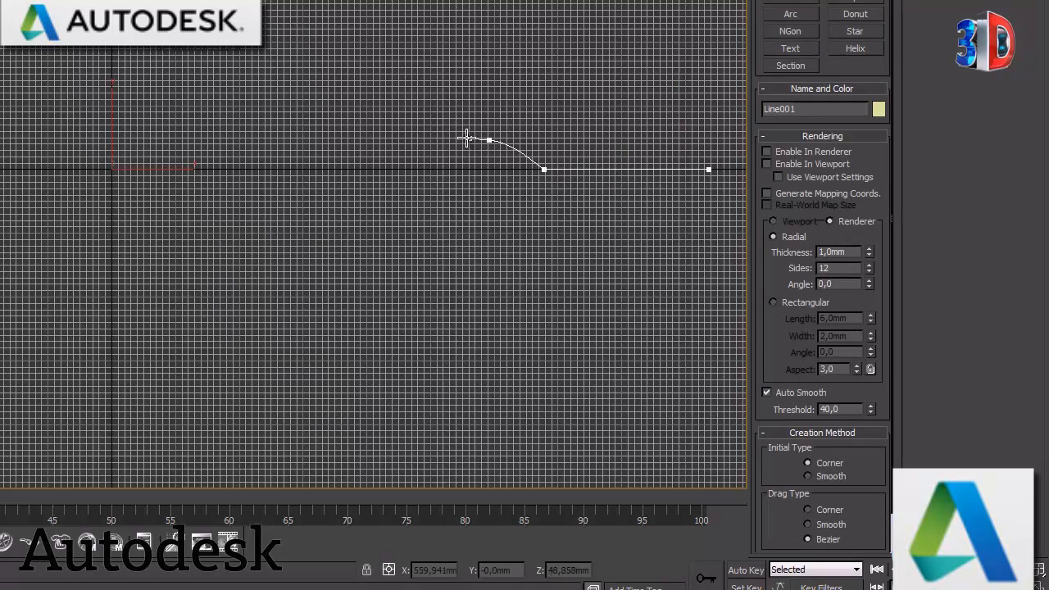
click(286, 88)
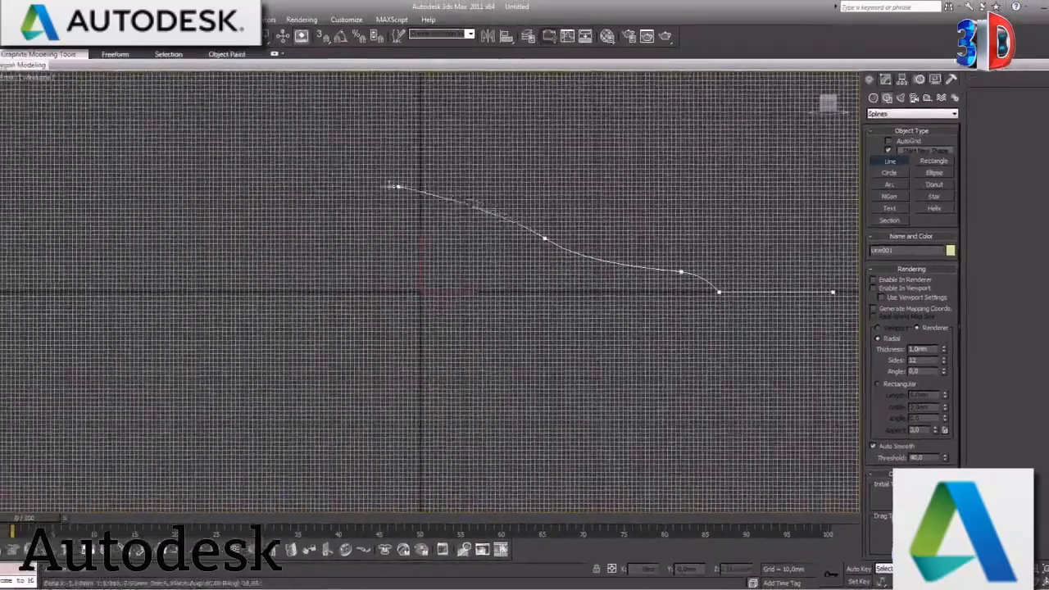
click(396, 186)
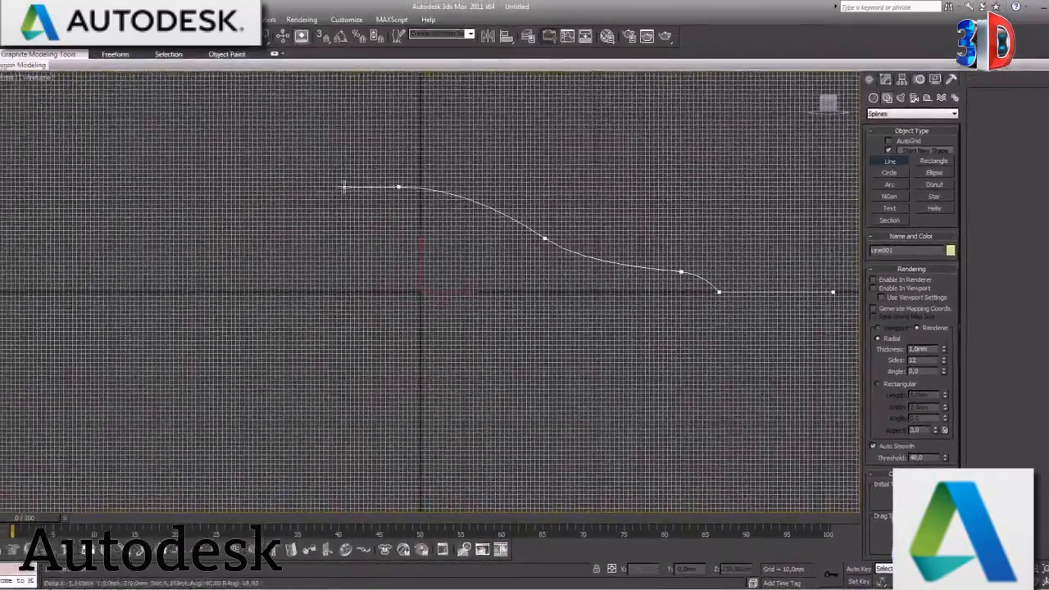
click(142, 236)
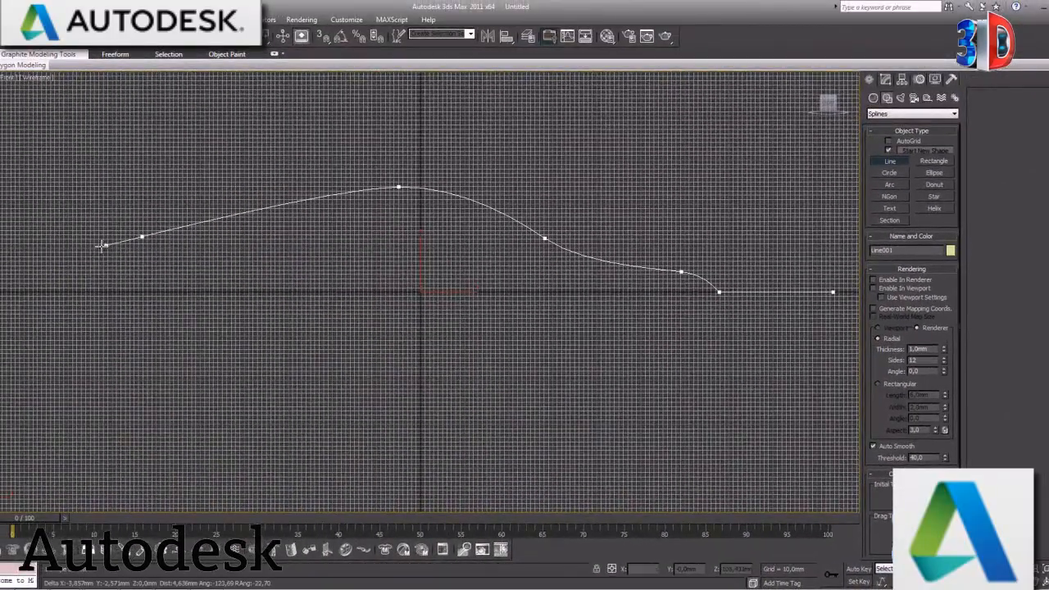
scroll(23, 255, down, 2)
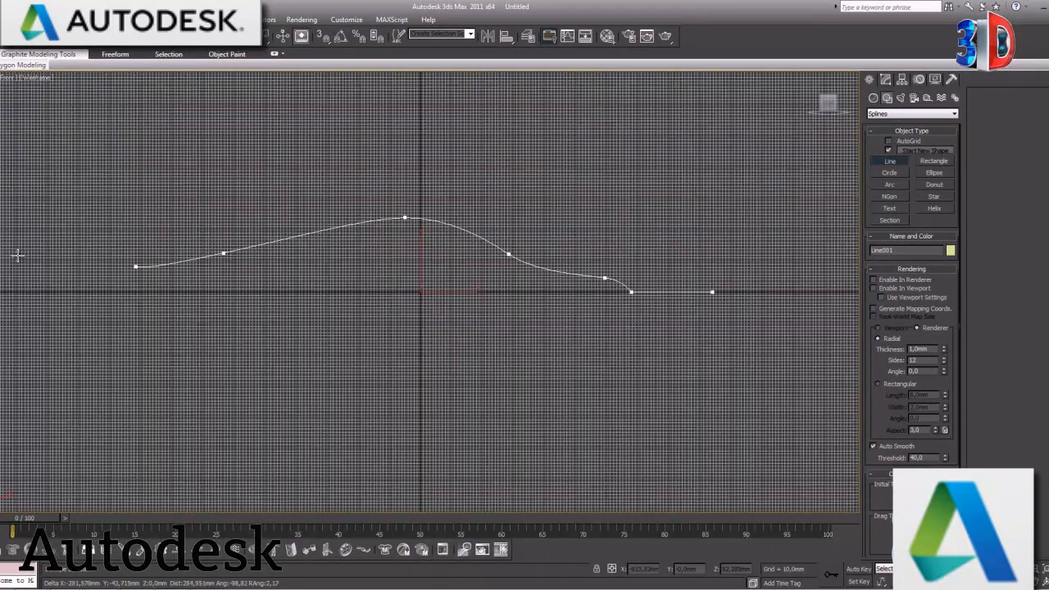
click(25, 257)
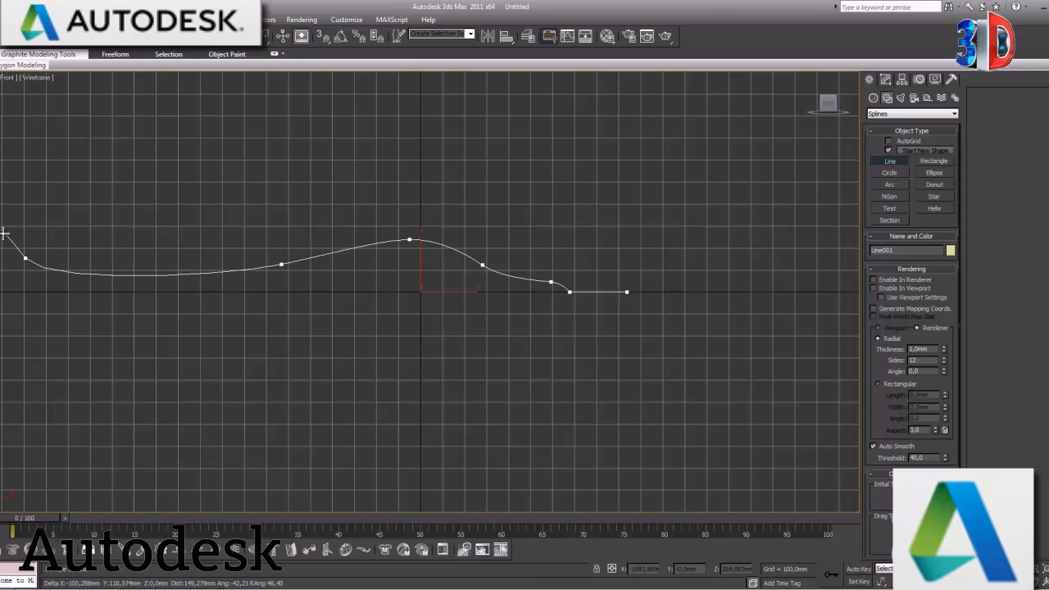
scroll(4, 232, down, 1)
click(8, 235)
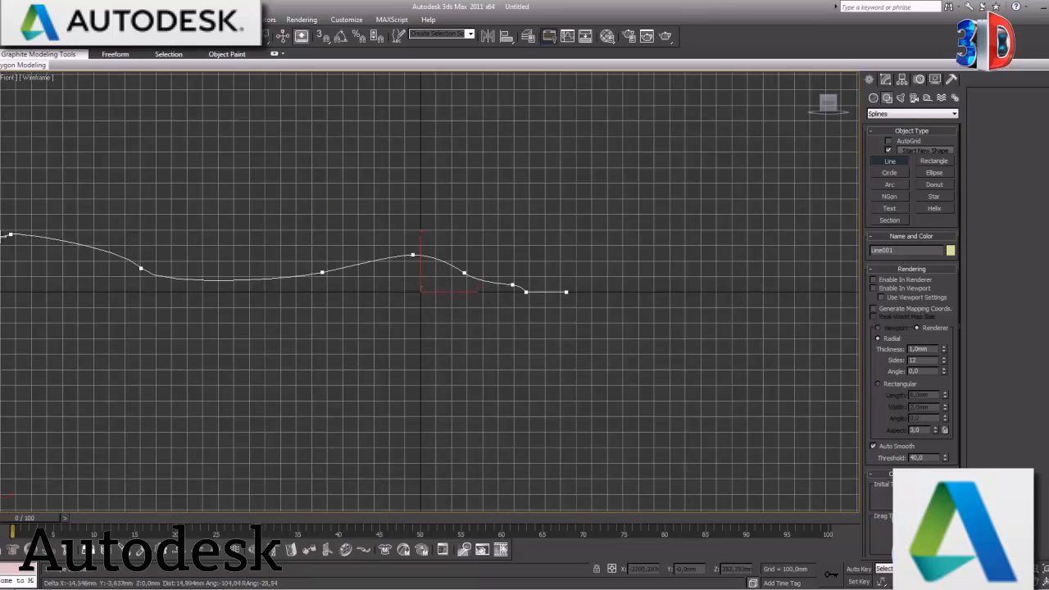
right_click(2, 234)
right_click(77, 297)
- Hide the Front view's grid and select the spline's second vertex, where the straight segment meets the curve, at Vertex level
scroll(529, 318, up, 3)
scroll(529, 317, up, 3)
key(g)
middle_drag(688, 326, 395, 335)
scroll(701, 330, up, 5)
middle_drag(739, 338, 601, 347)
click(885, 78)
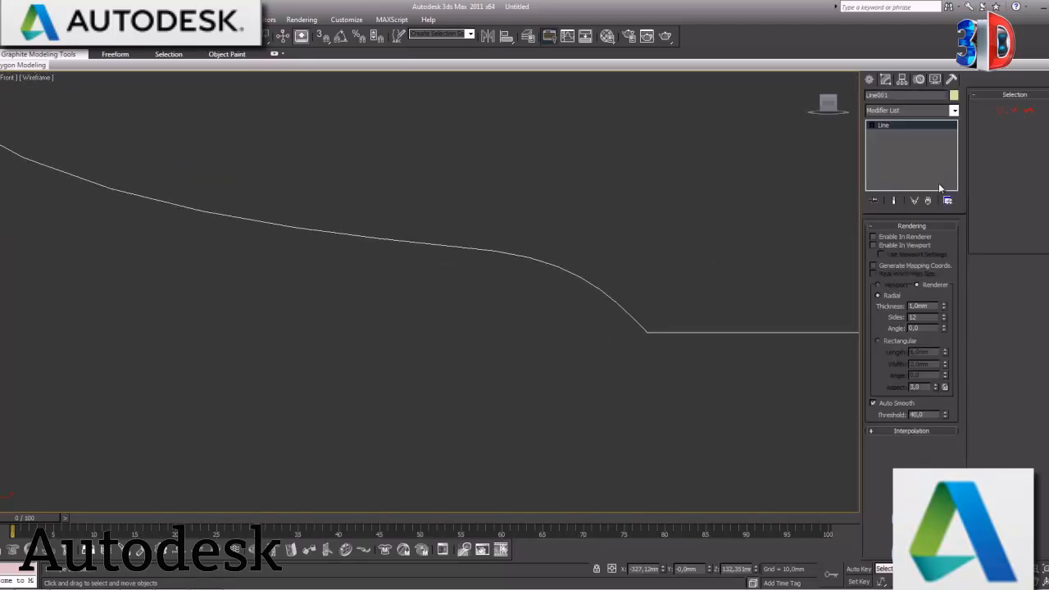
key(1)
drag(679, 356, 615, 318)
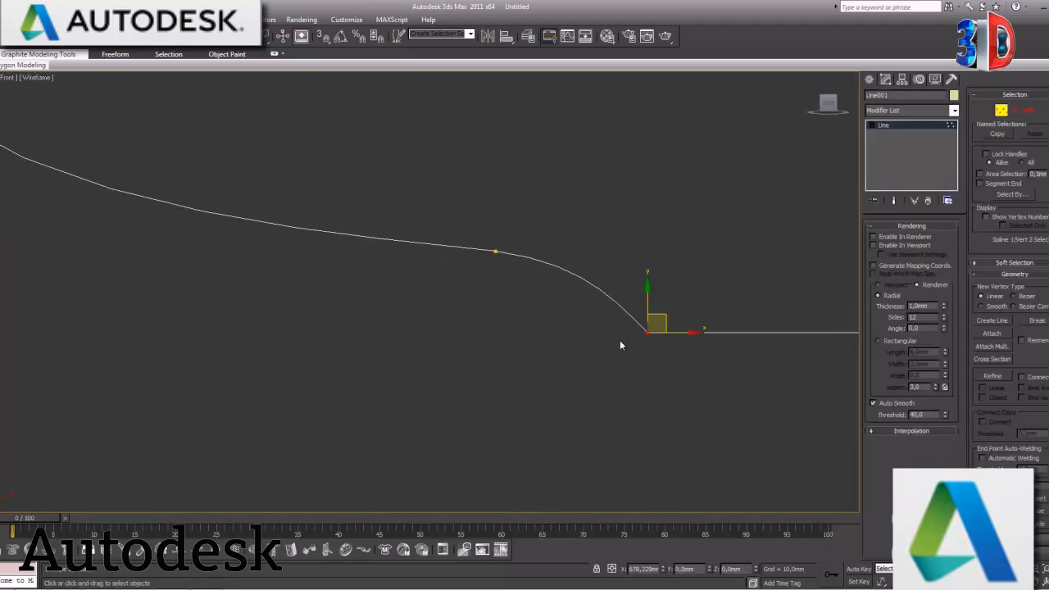
- Select all eight vertices of the spline and convert them to Bezier Corner
scroll(652, 351, down, 7)
middle_drag(419, 327, 584, 332)
scroll(566, 322, down, 1)
drag(144, 210, 655, 366)
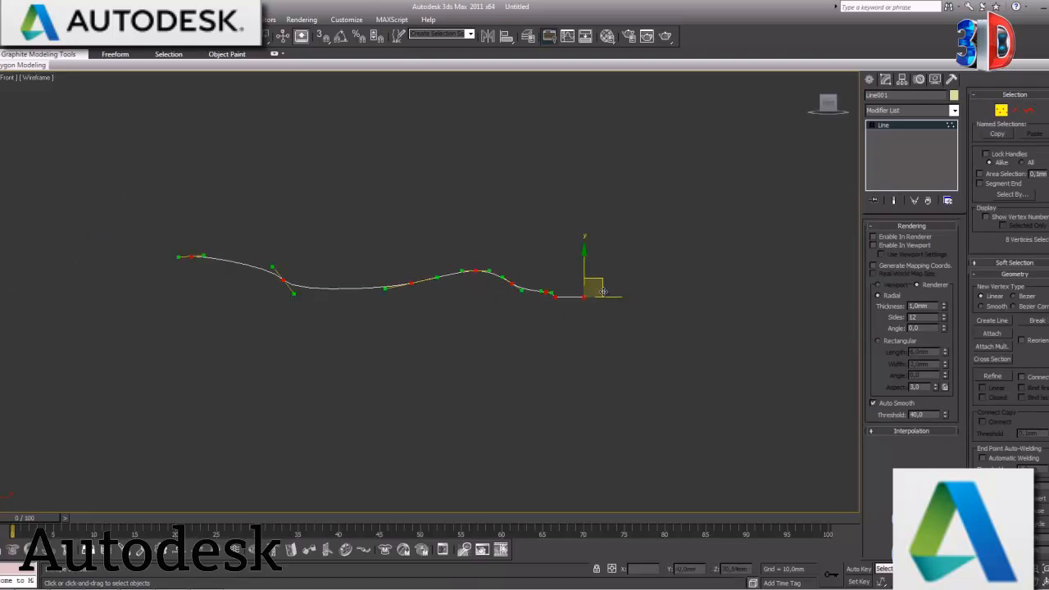
right_click(612, 299)
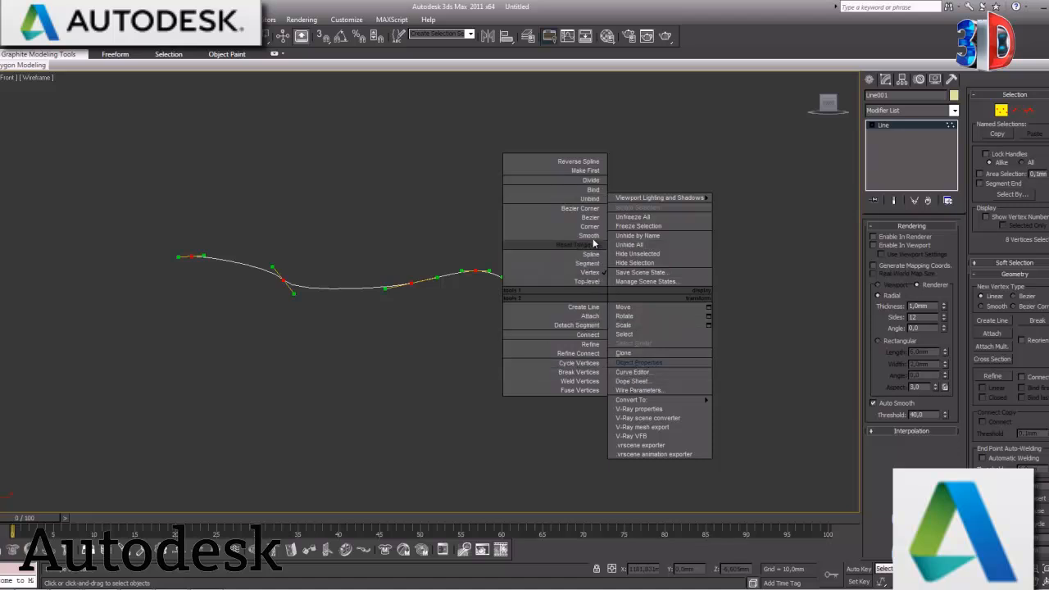
click(589, 208)
click(654, 333)
- Smooth the sharp bend at the spline's second vertex so the straight segment flows into the curve, and leave vertex editing with the spline deselected
scroll(659, 331, up, 4)
scroll(688, 344, up, 3)
middle_drag(714, 353, 353, 353)
scroll(726, 353, up, 3)
middle_drag(726, 353, 345, 321)
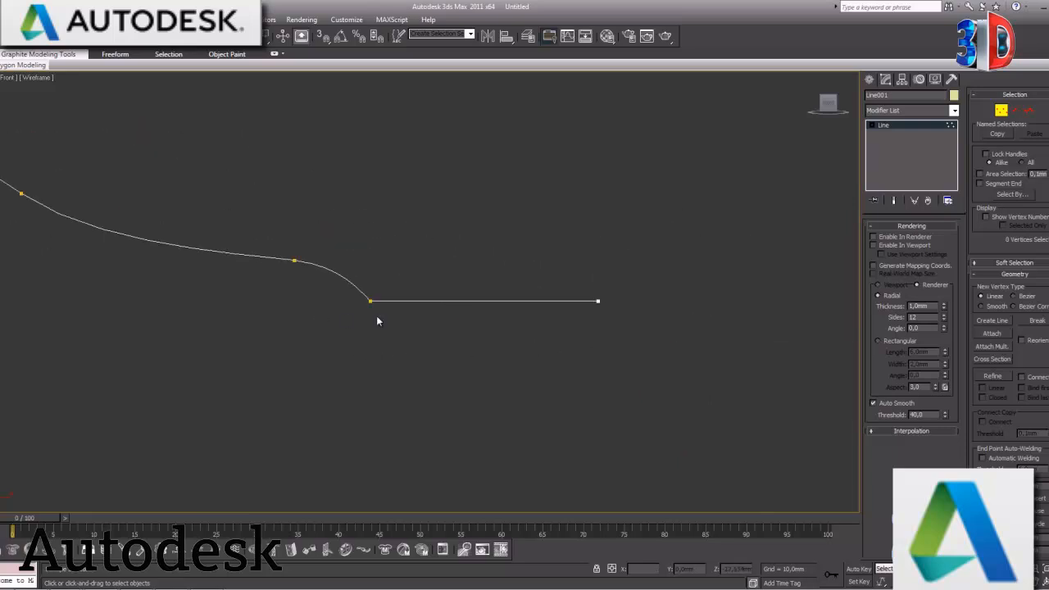
drag(368, 310, 360, 297)
scroll(353, 309, up, 4)
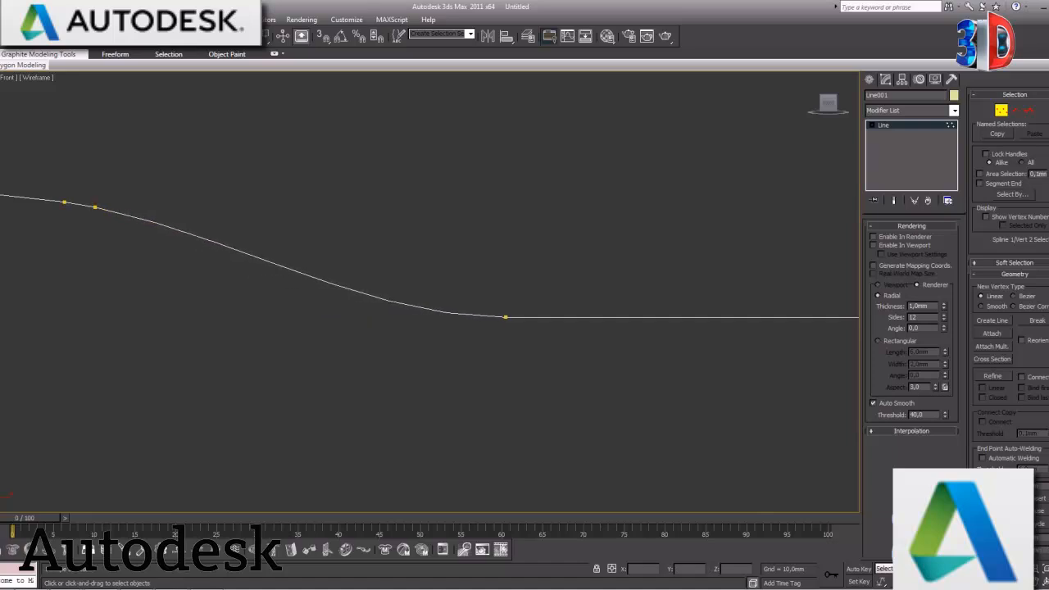
click(1000, 109)
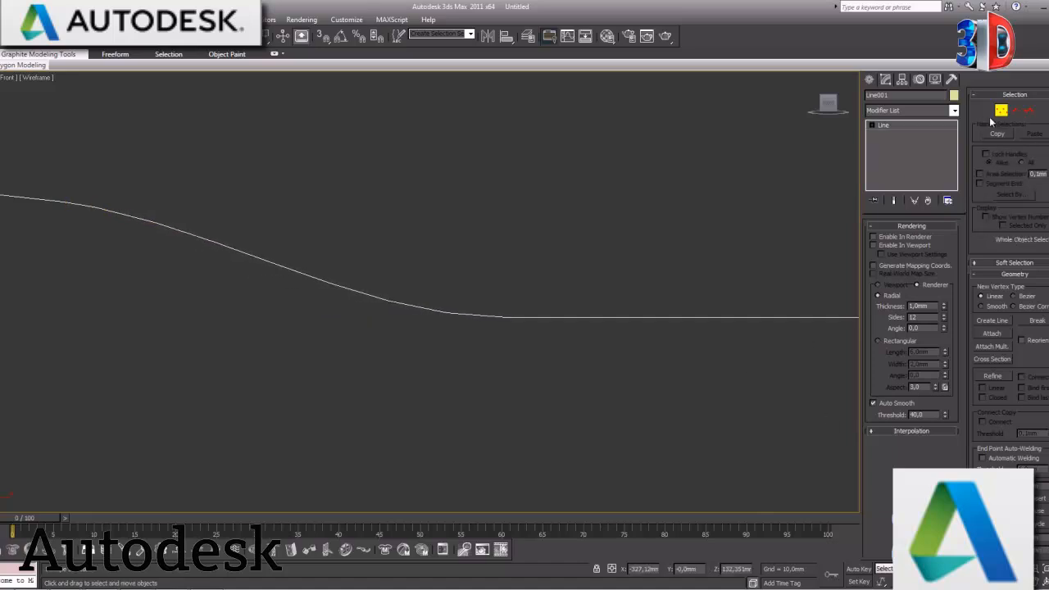
click(476, 243)
- Hide the grids in the Top and Left views and maximize the Top view
scroll(476, 243, down, 3)
scroll(476, 243, down, 3)
middle_drag(258, 303, 461, 323)
middle_drag(191, 290, 346, 302)
scroll(425, 297, down, 3)
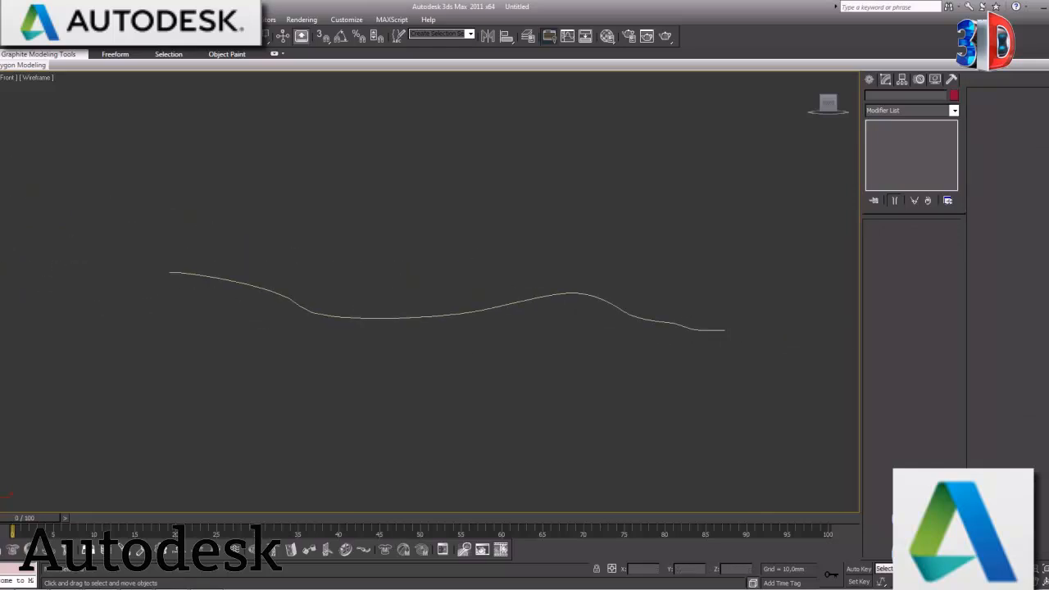
key(alt+w)
click(264, 173)
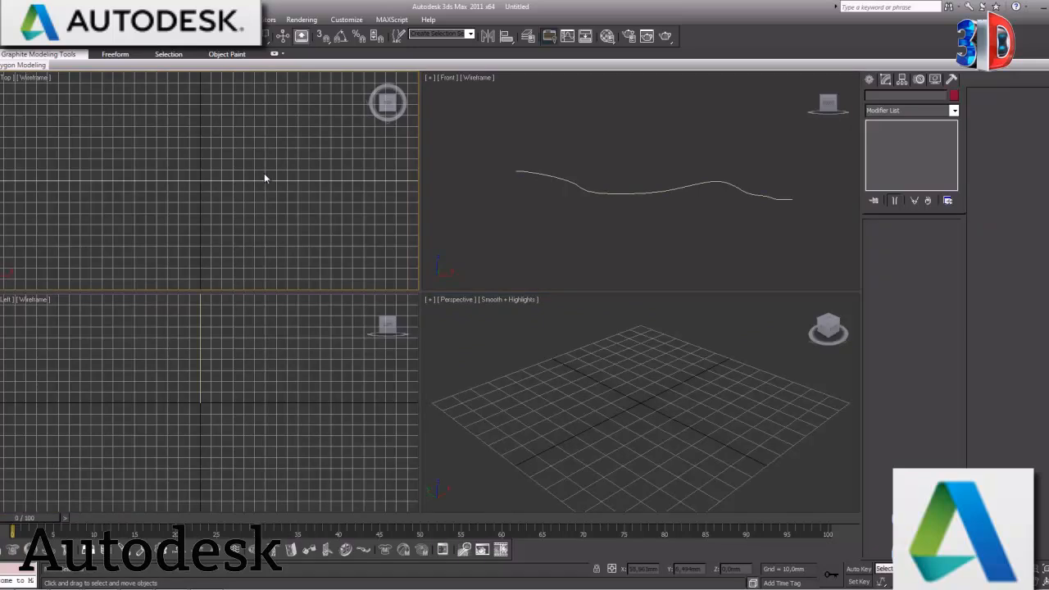
key(g)
click(274, 350)
key(g)
click(286, 223)
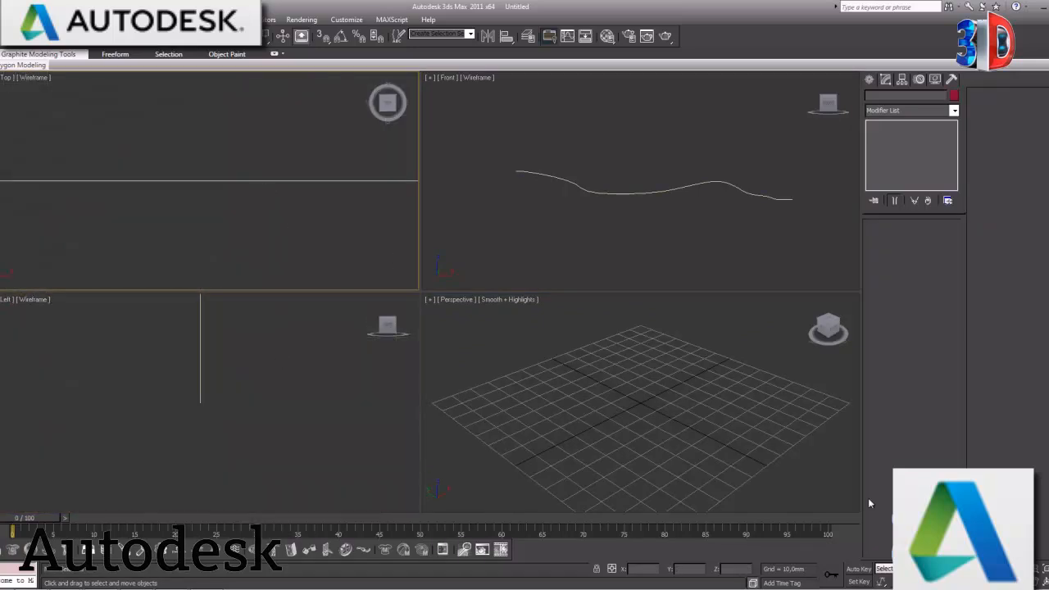
key(alt+w)
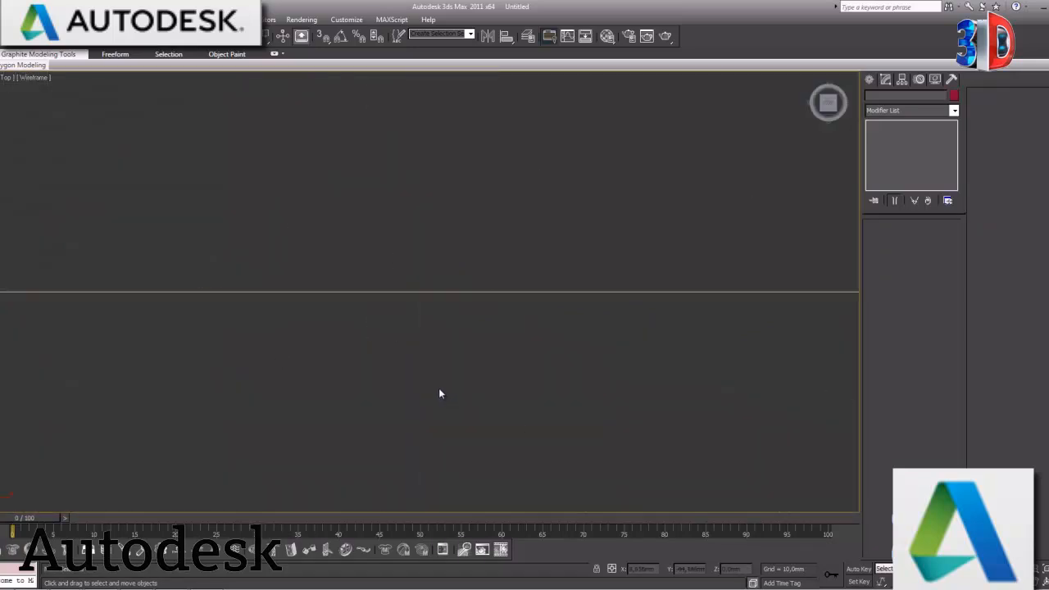
- Create a Target camera in the Top view just beyond the spline's right-hand end, aimed back along the spline
scroll(445, 386, down, 5)
middle_drag(258, 348, 345, 356)
scroll(425, 369, up, 1)
middle_drag(426, 374, 410, 371)
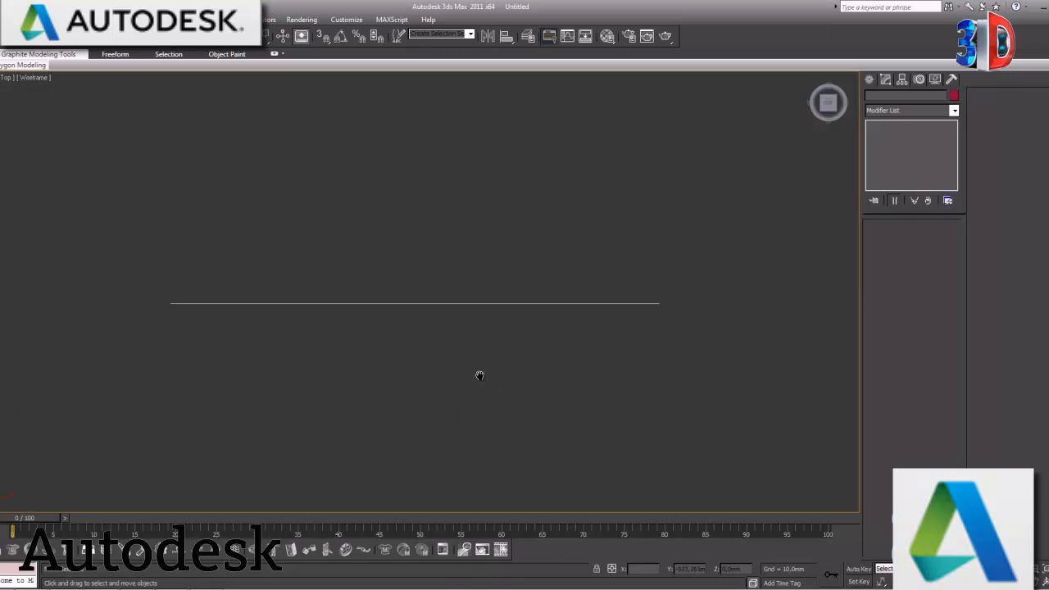
click(870, 79)
click(914, 98)
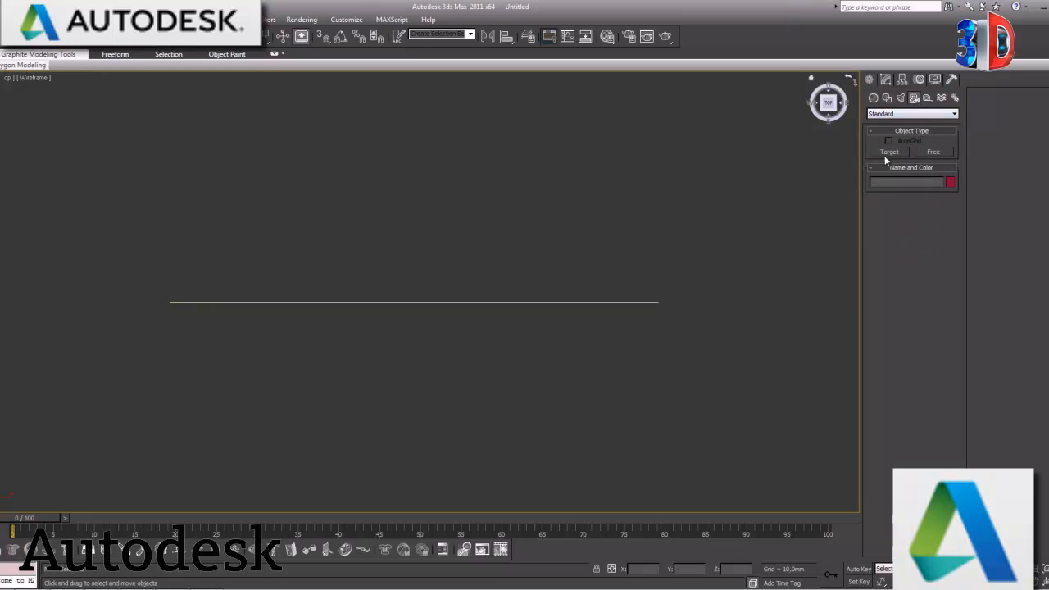
click(889, 152)
drag(702, 303, 519, 303)
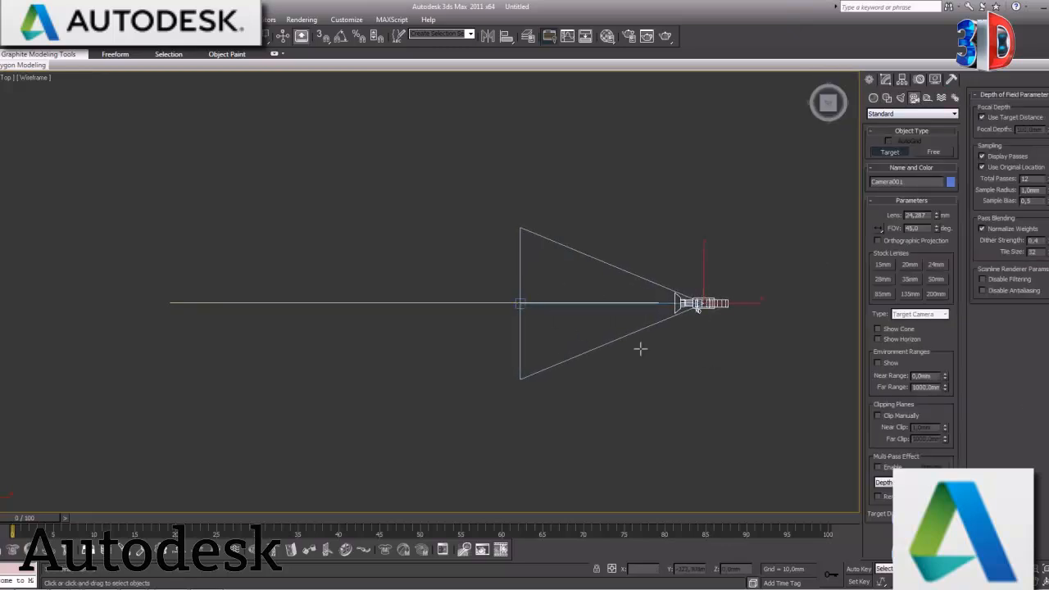
right_click(688, 342)
- Select the camera together with its target and move both vertically into line with the spline
middle_drag(721, 342, 597, 328)
scroll(615, 331, up, 3)
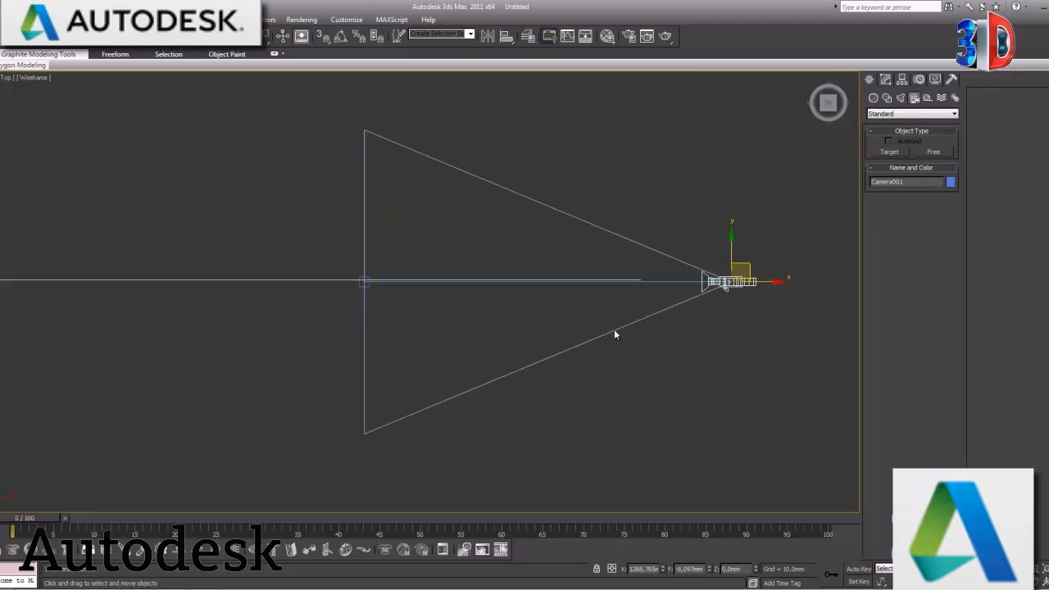
ctrl+click(366, 284)
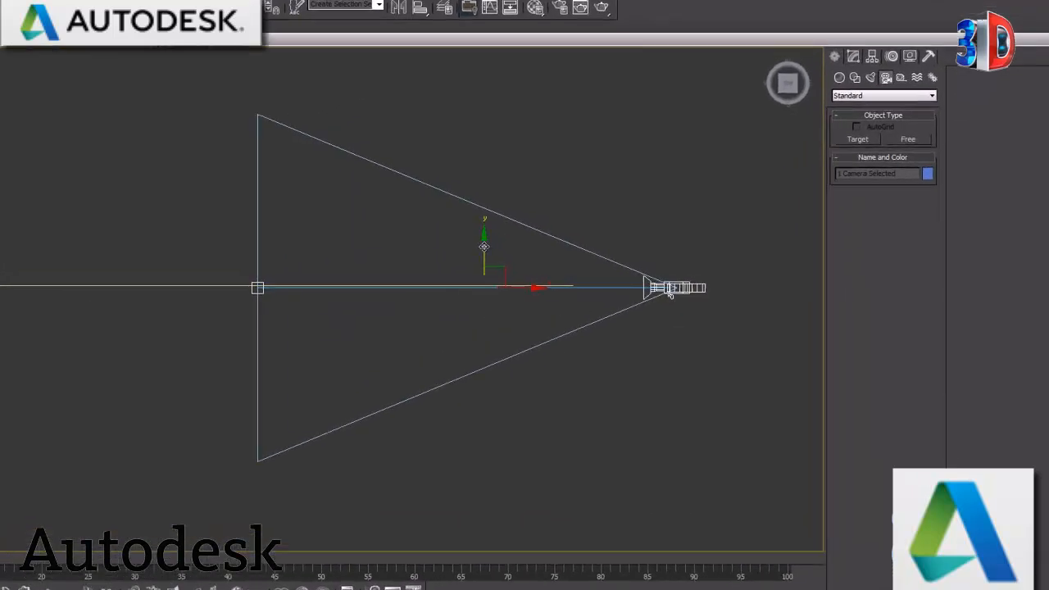
click(563, 403)
- Give the camera the 15mm stock lens and change its type to Free Camera
click(561, 309)
click(784, 8)
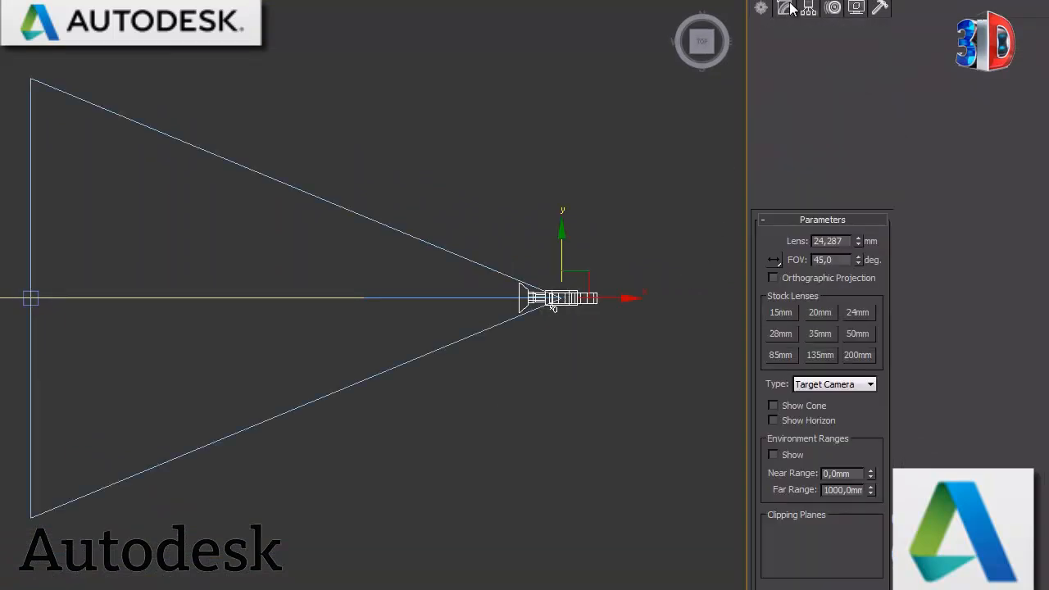
click(780, 313)
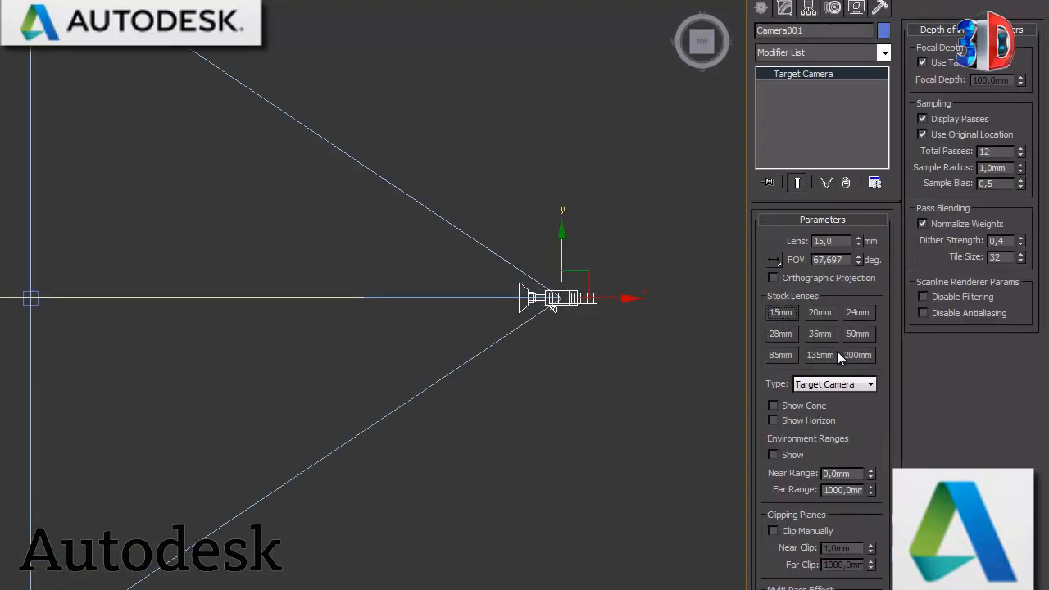
click(831, 385)
click(821, 398)
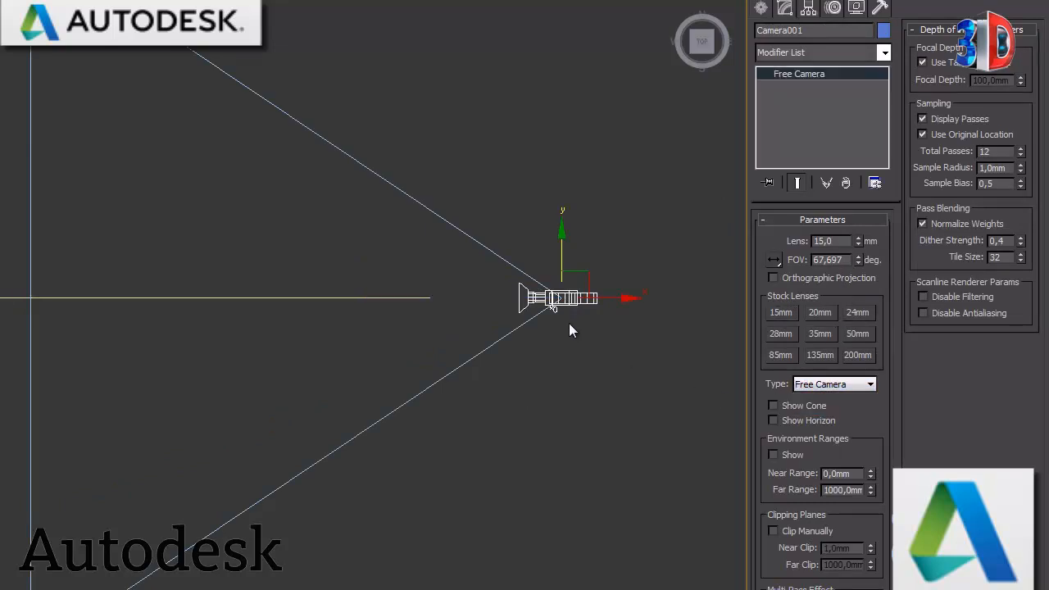
- Assign a Path Constraint controller to the camera's position
click(834, 7)
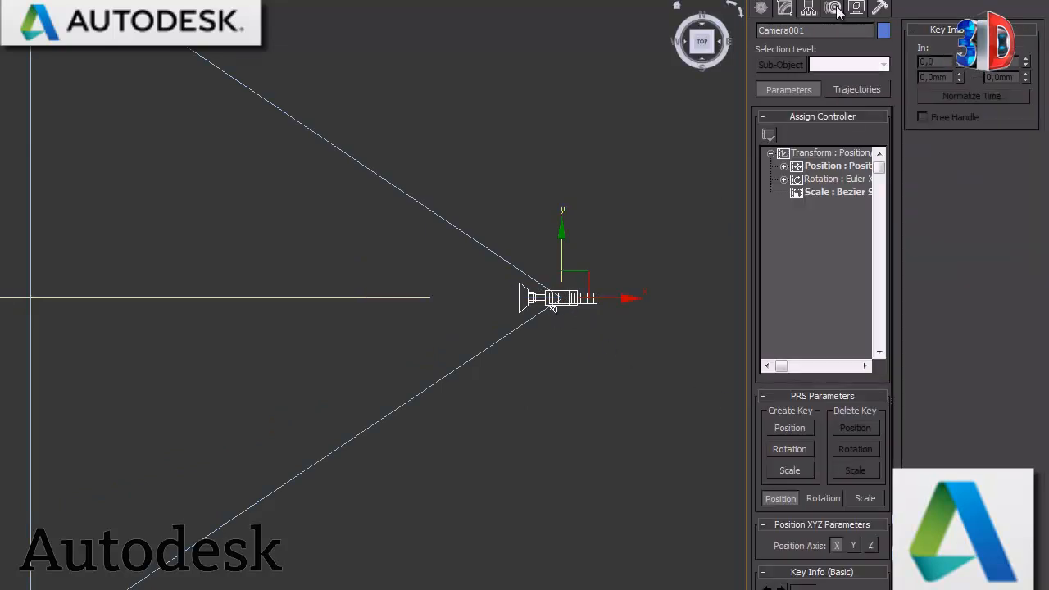
click(811, 167)
click(769, 136)
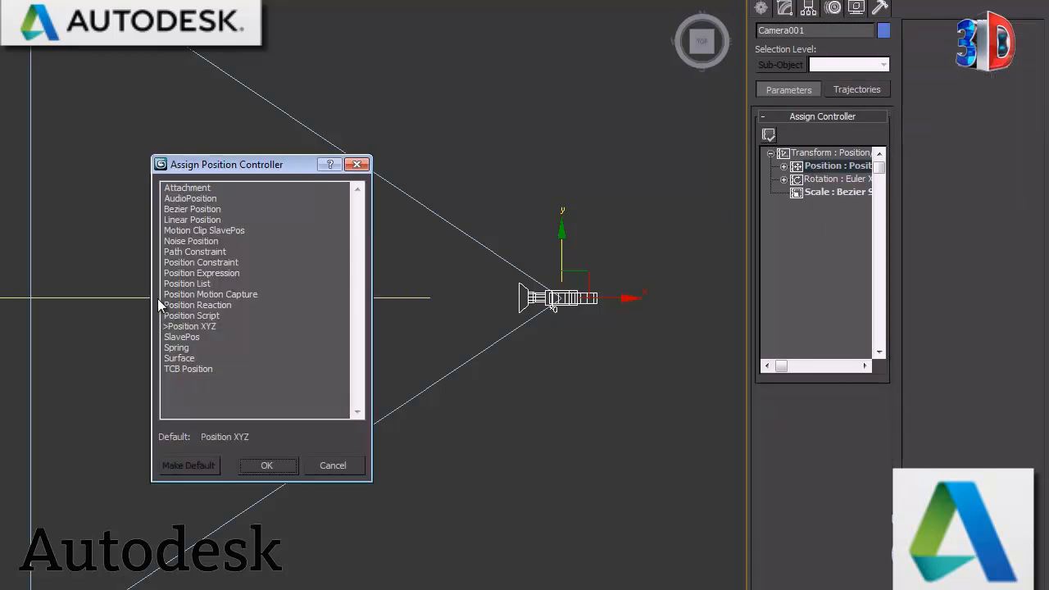
click(188, 262)
click(212, 253)
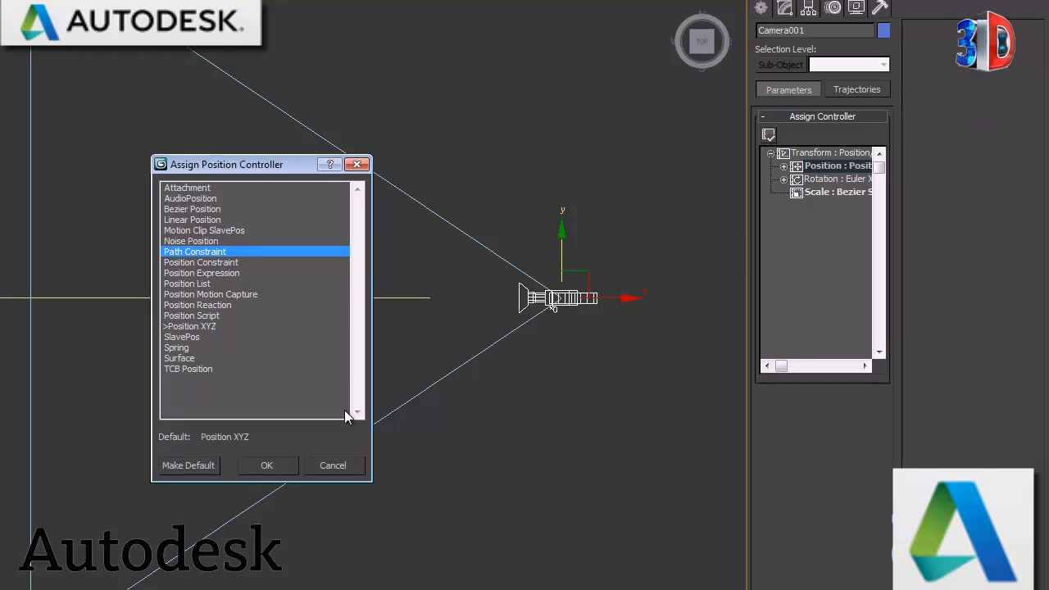
click(281, 461)
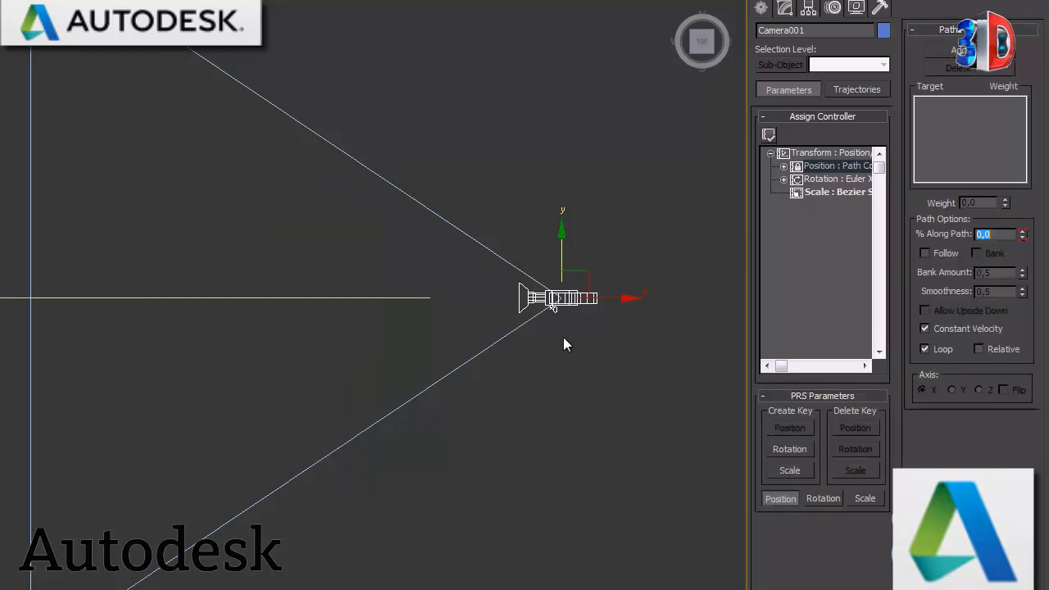
- Add the spline Line001 as the camera's constraint path
click(950, 52)
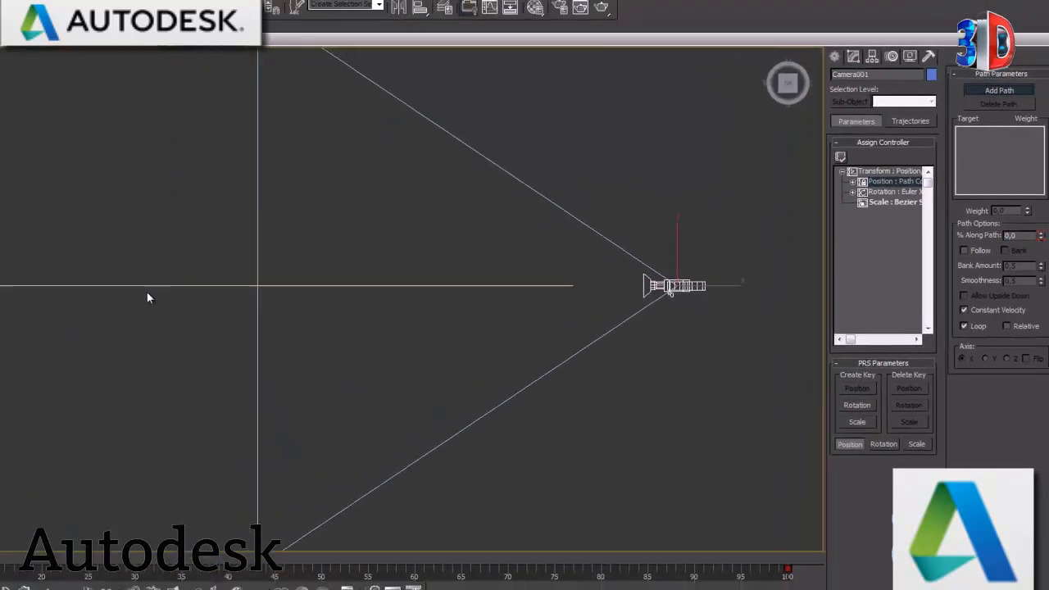
click(267, 288)
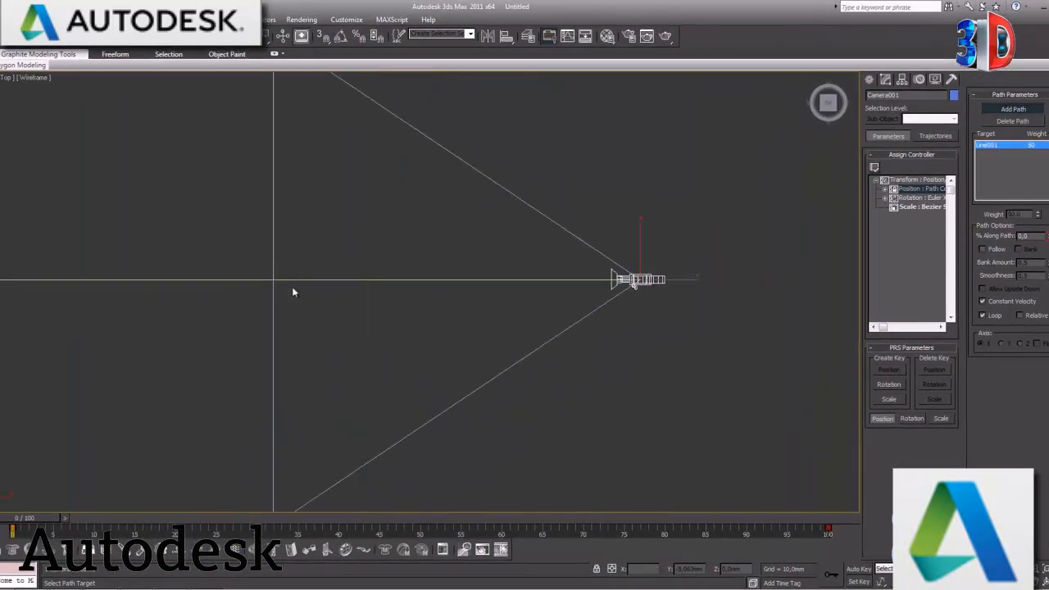
right_click(539, 318)
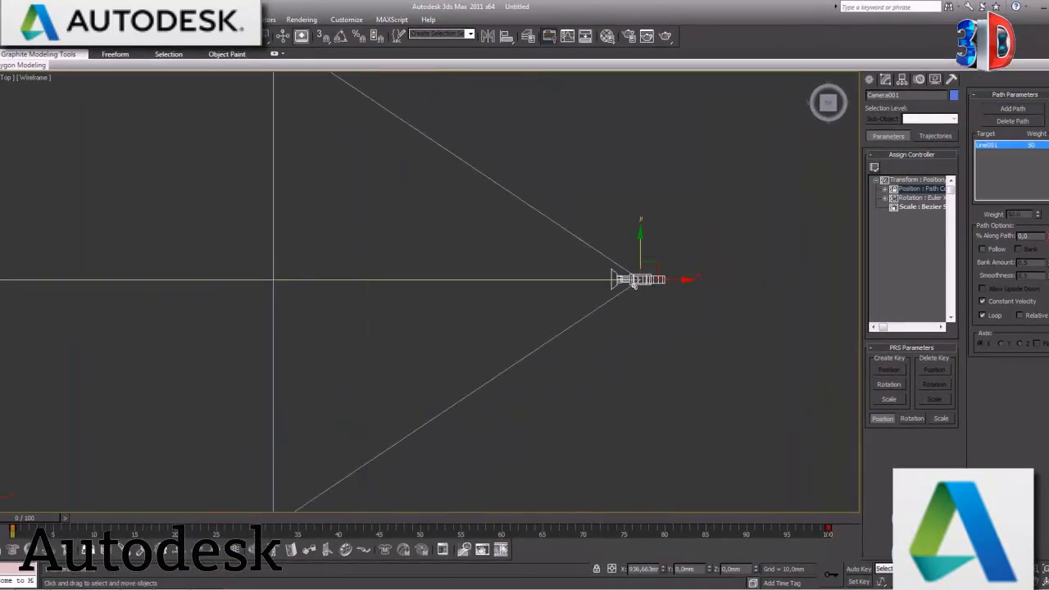
- In a maximized Perspective view, make the camera follow the path with Follow, Bank and the axis Flip enabled
key(alt+w)
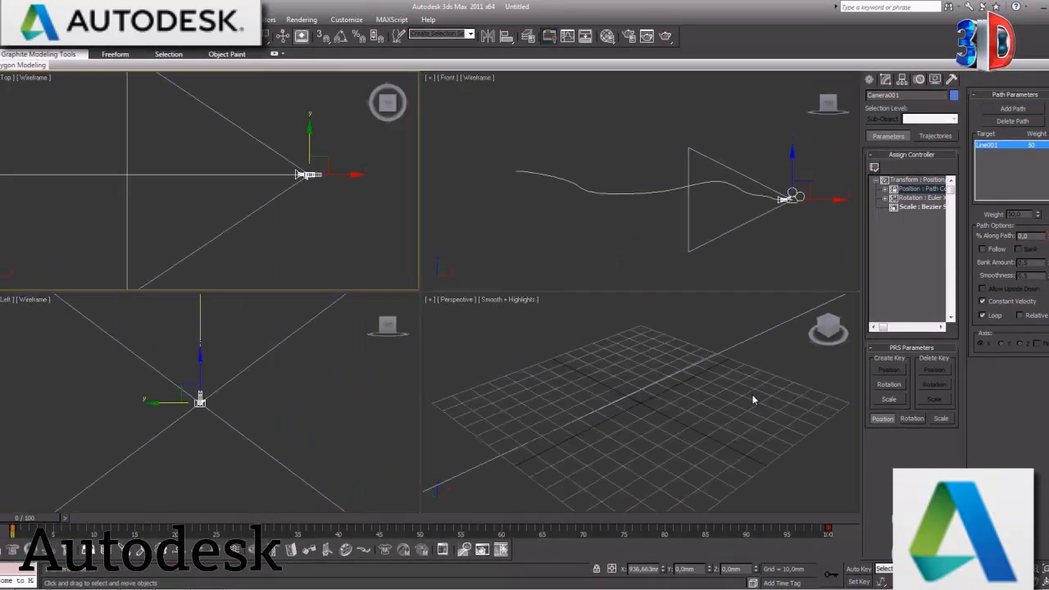
key(alt+w)
key(alt+z)
drag(638, 249, 565, 290)
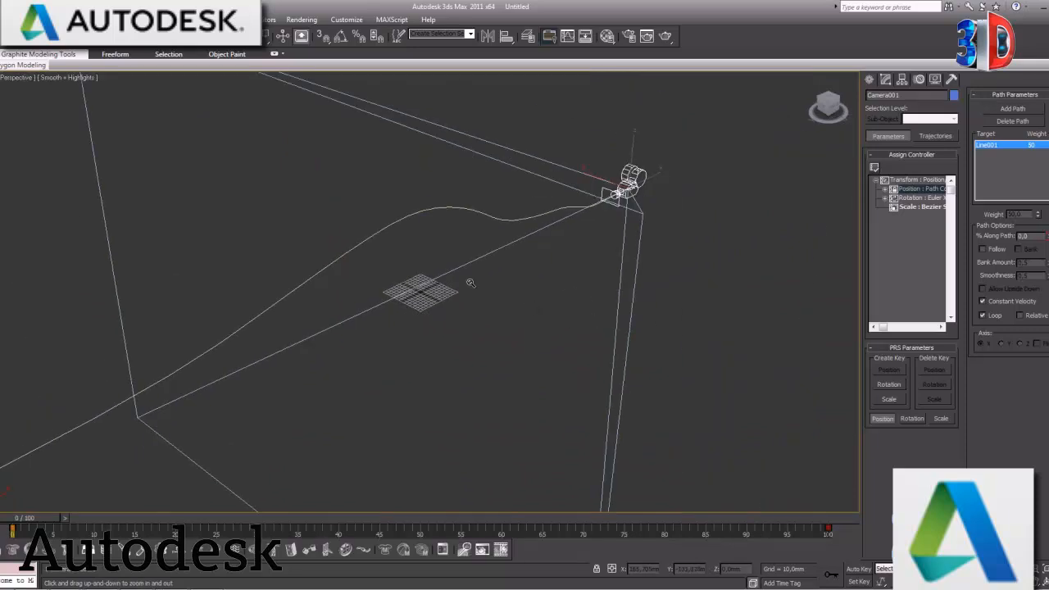
drag(499, 288, 487, 352)
middle_drag(492, 356, 681, 264)
alt+middle_drag(668, 343, 442, 349)
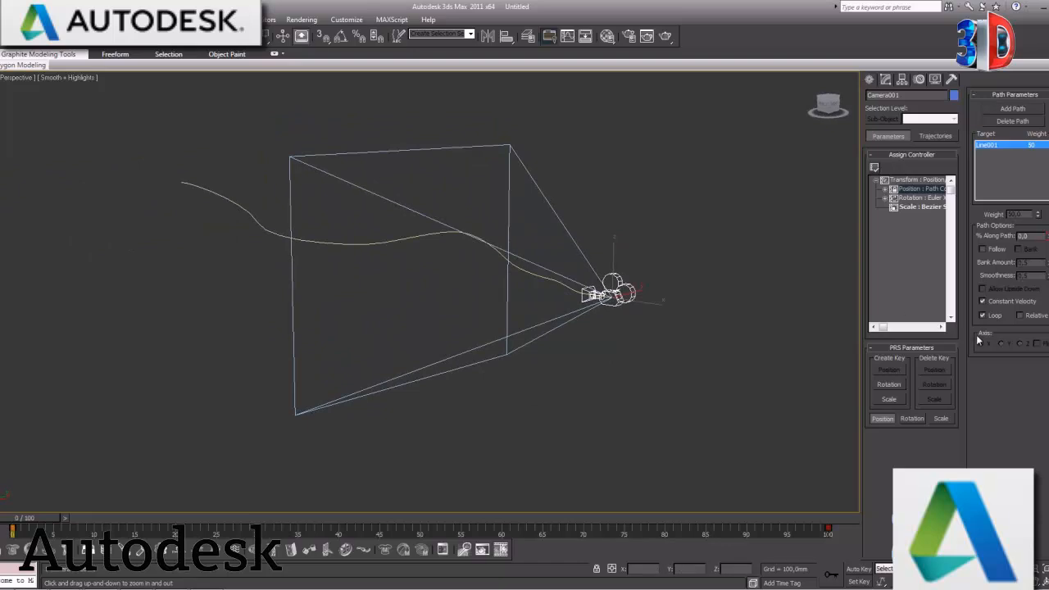
click(984, 249)
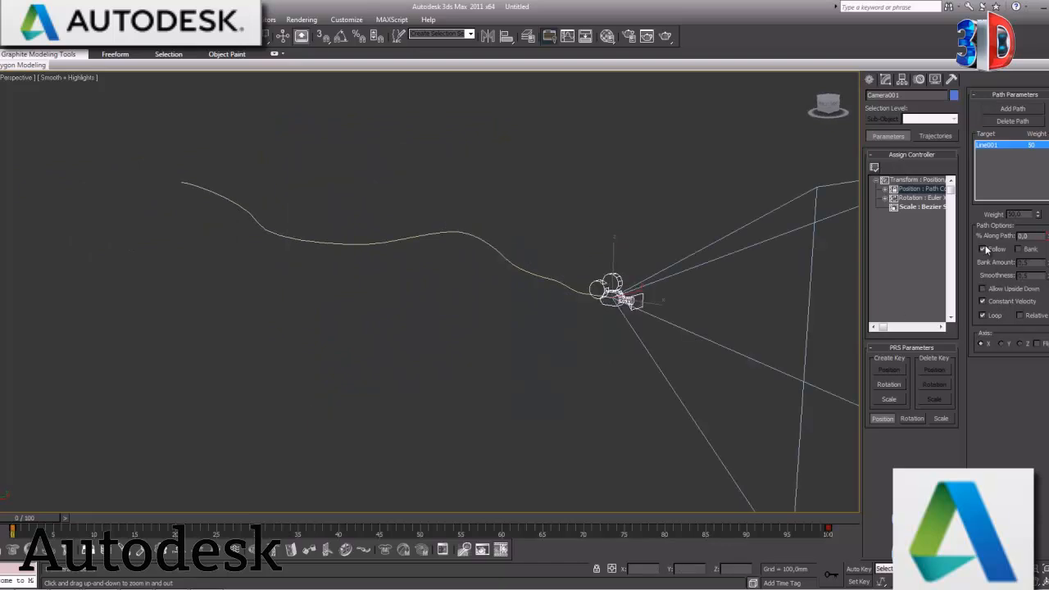
click(1042, 343)
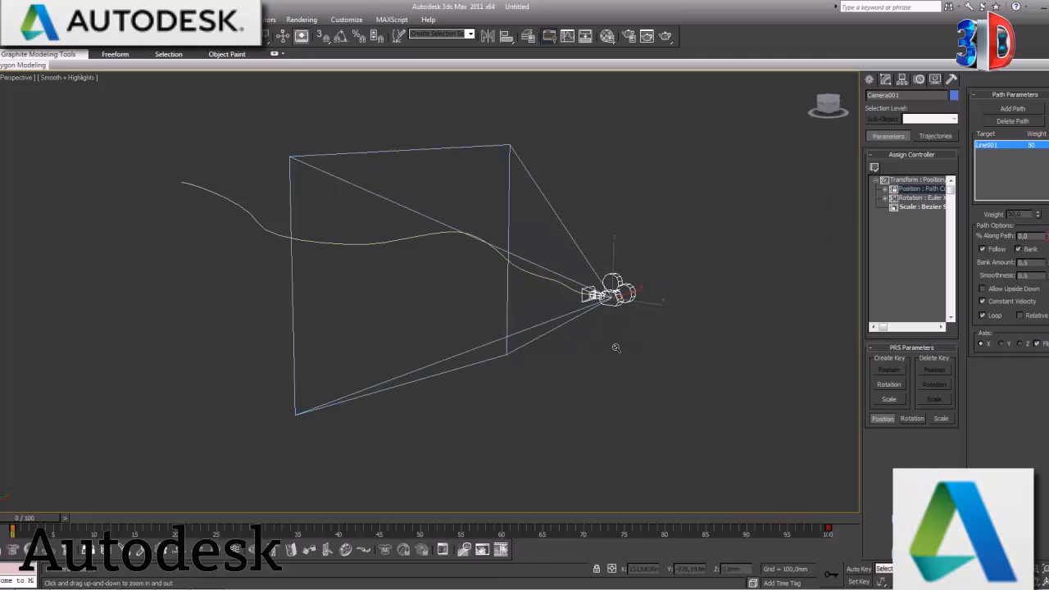
- Check the spline through the camera's view and return to a Perspective view showing the whole path
key(c)
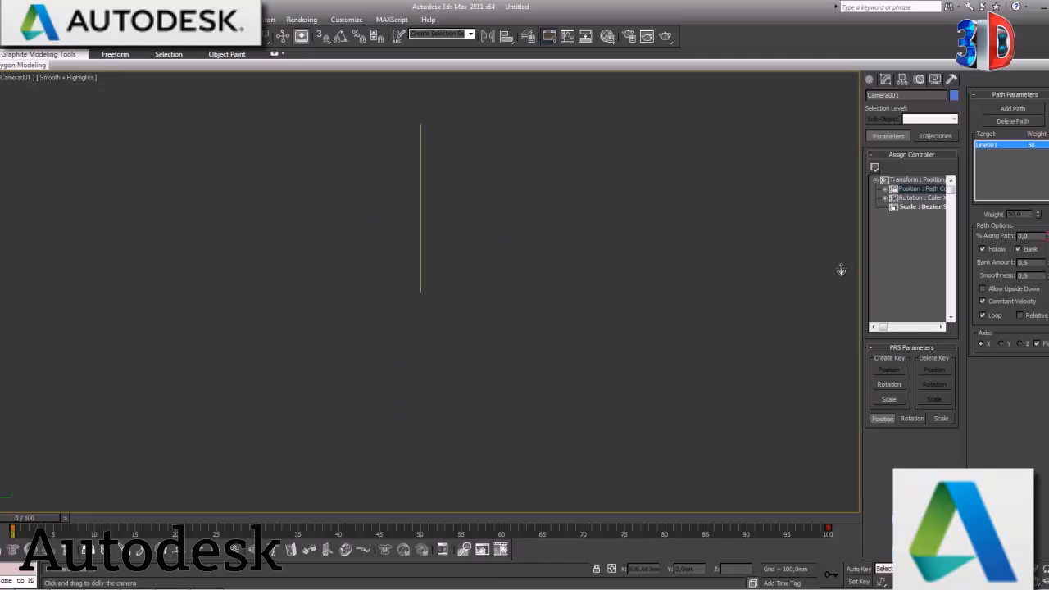
click(870, 78)
key(p)
drag(377, 339, 393, 342)
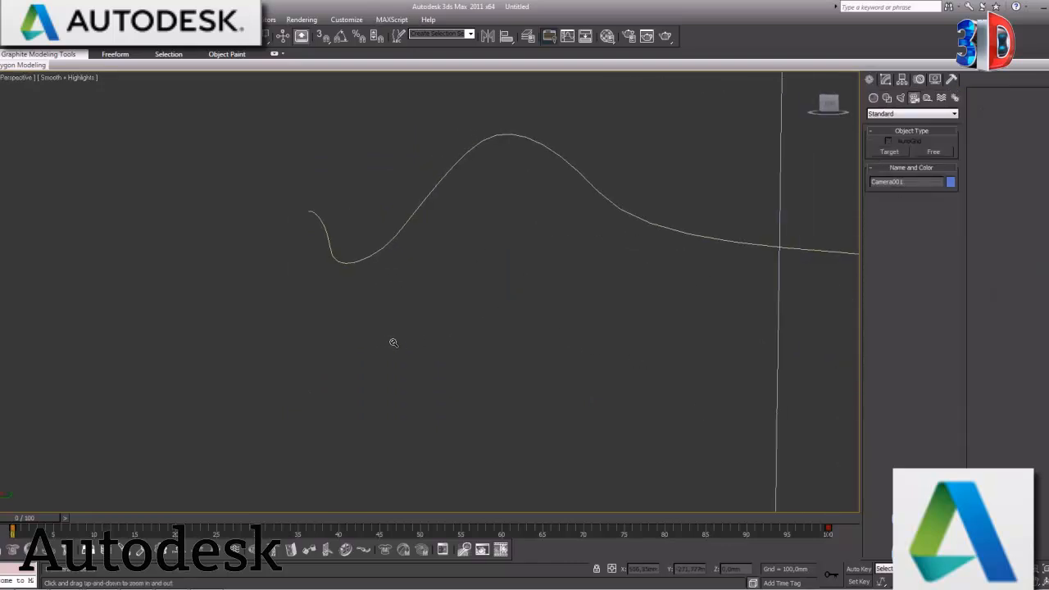
drag(444, 317, 462, 366)
- Select the spline, enable it in the renderer and viewport, and set its radial thickness to 60,25mm
key(w)
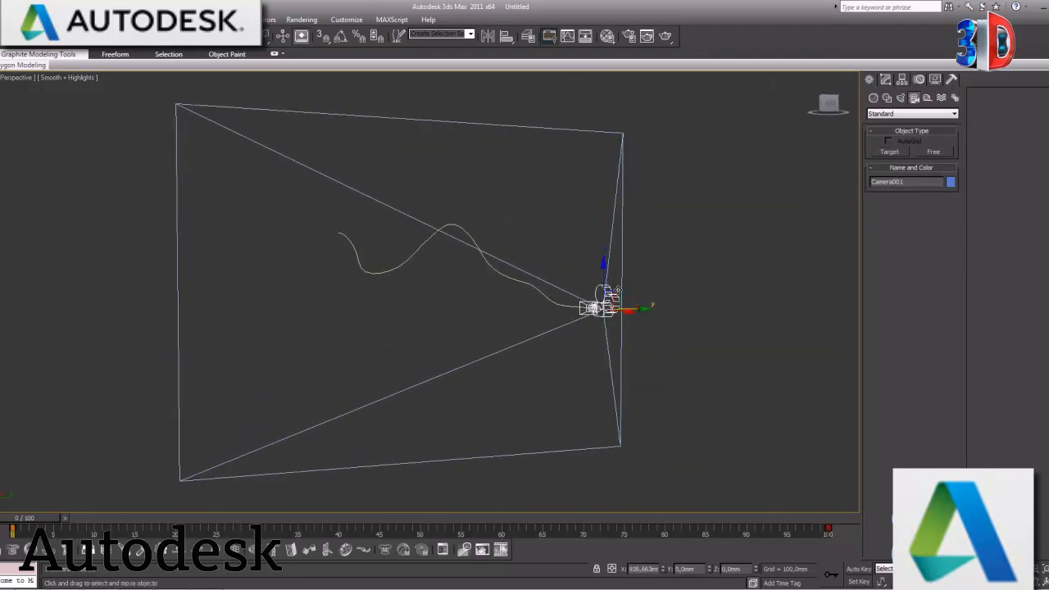
click(541, 293)
click(885, 79)
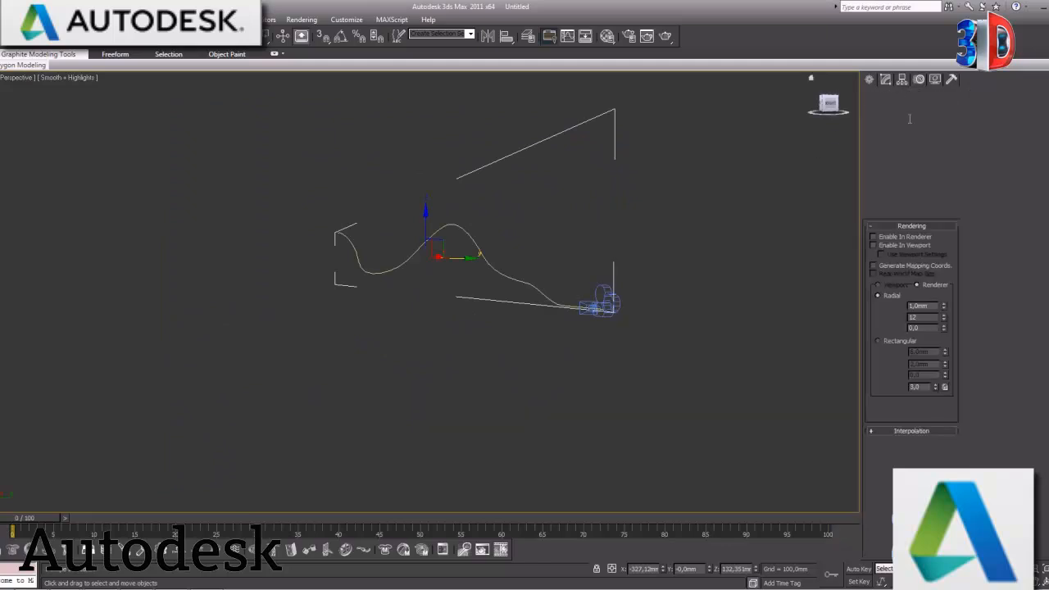
click(891, 245)
click(892, 237)
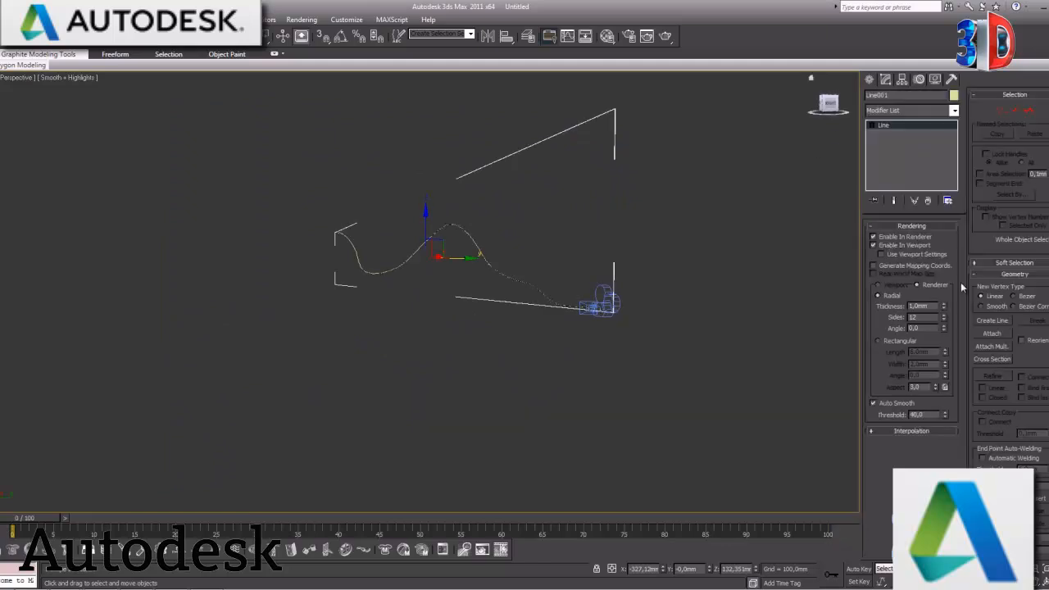
drag(943, 306, 981, 156)
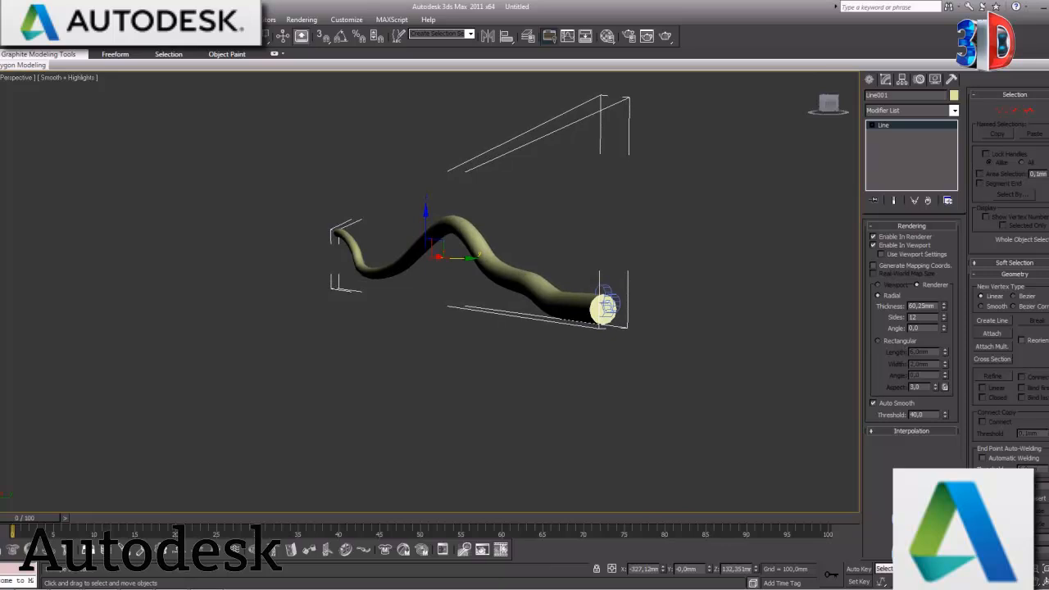
- Switch the maximized view to Camera001 inside the tube, showing edged faces and safe frames
key(alt+w)
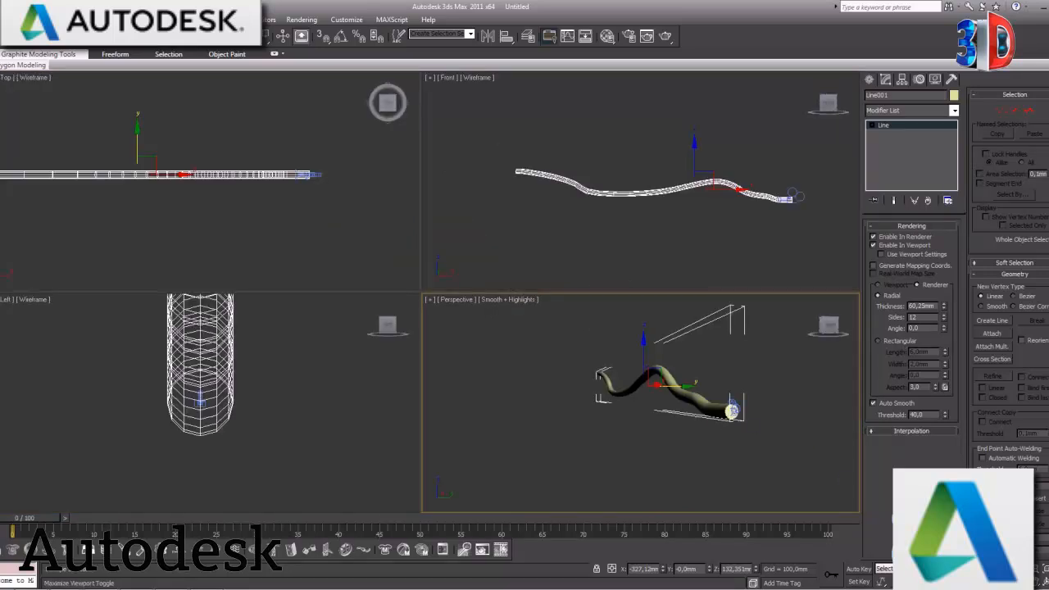
key(alt+w)
key(c)
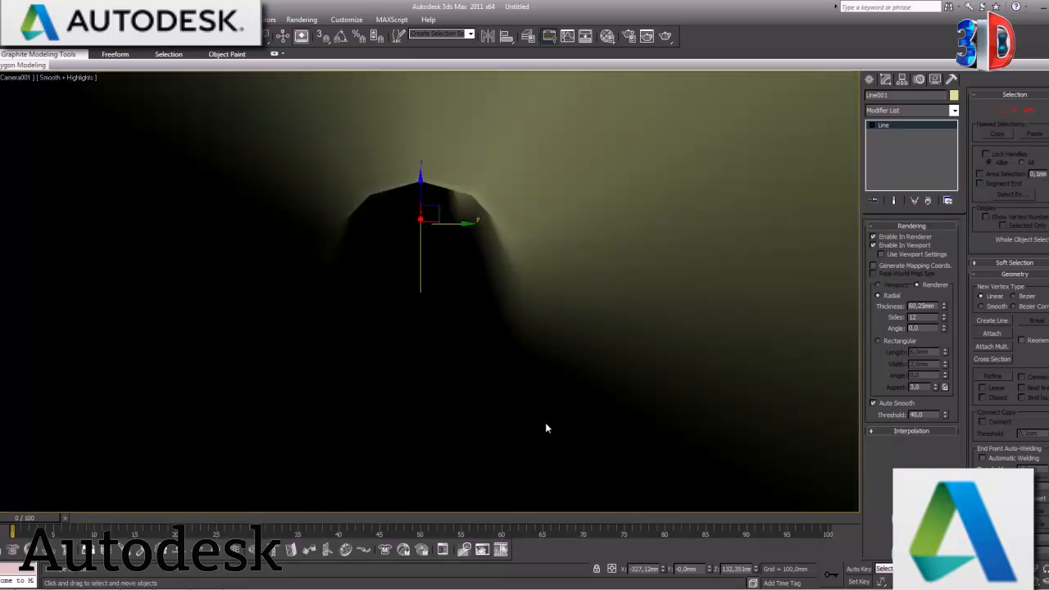
key(F4)
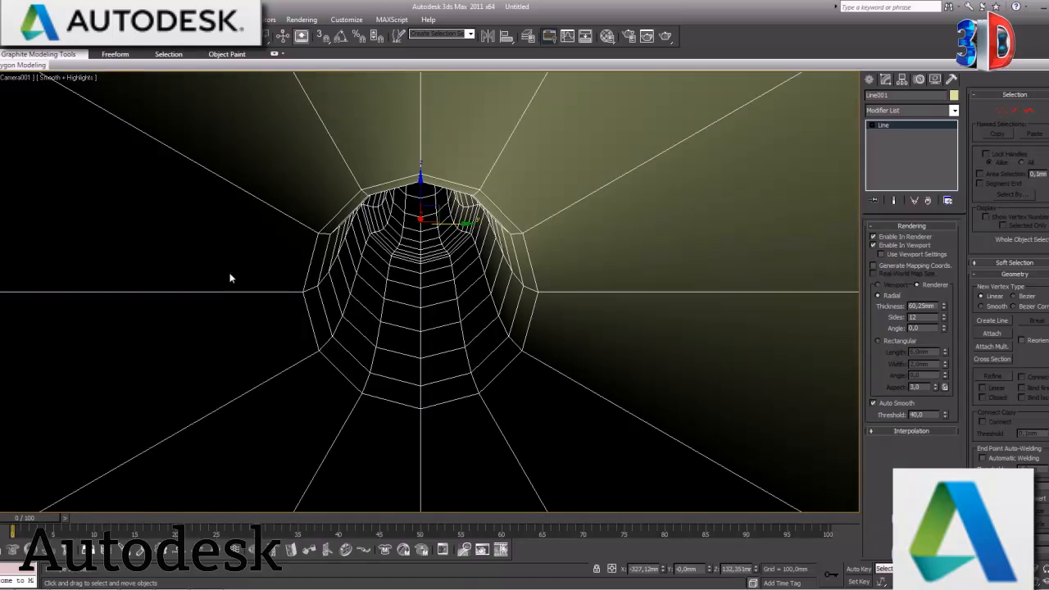
key(shift+f)
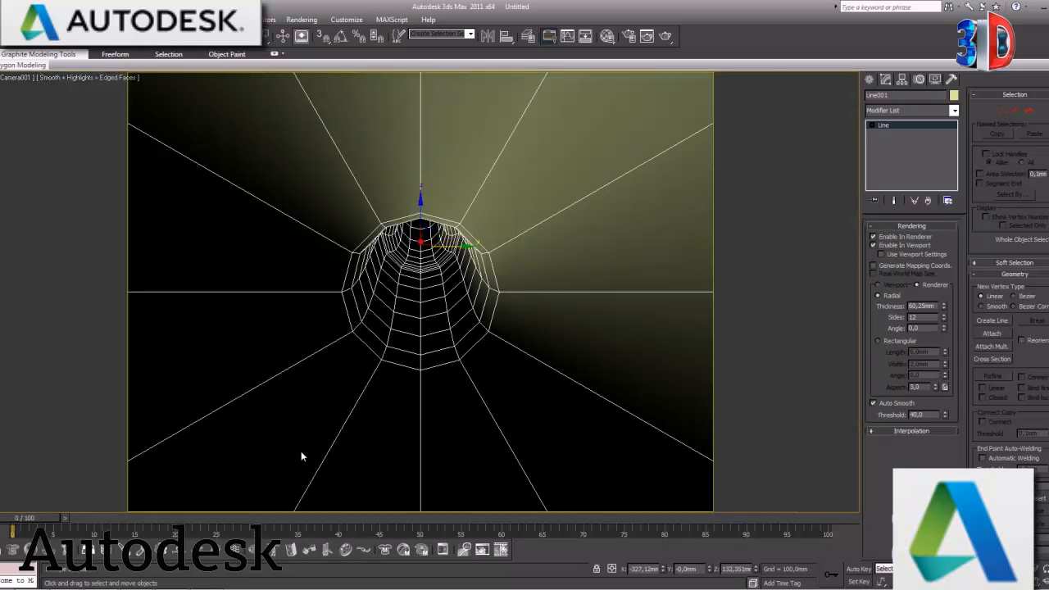
- Scrub the camera animation from frame 0 to 100, return to the first frame and play it
drag(28, 519, 827, 556)
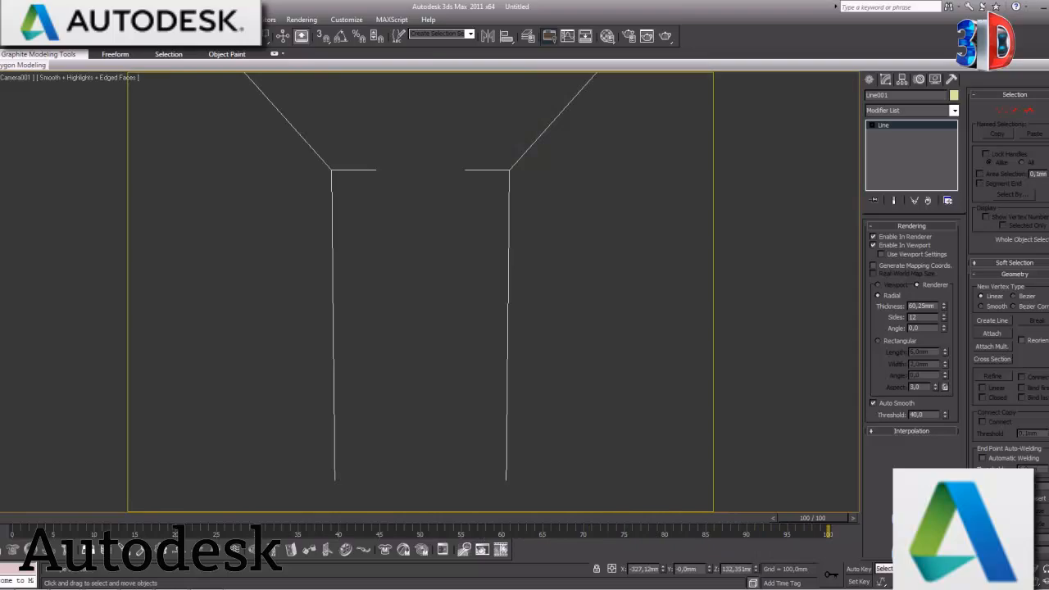
key(Home)
key(slash)
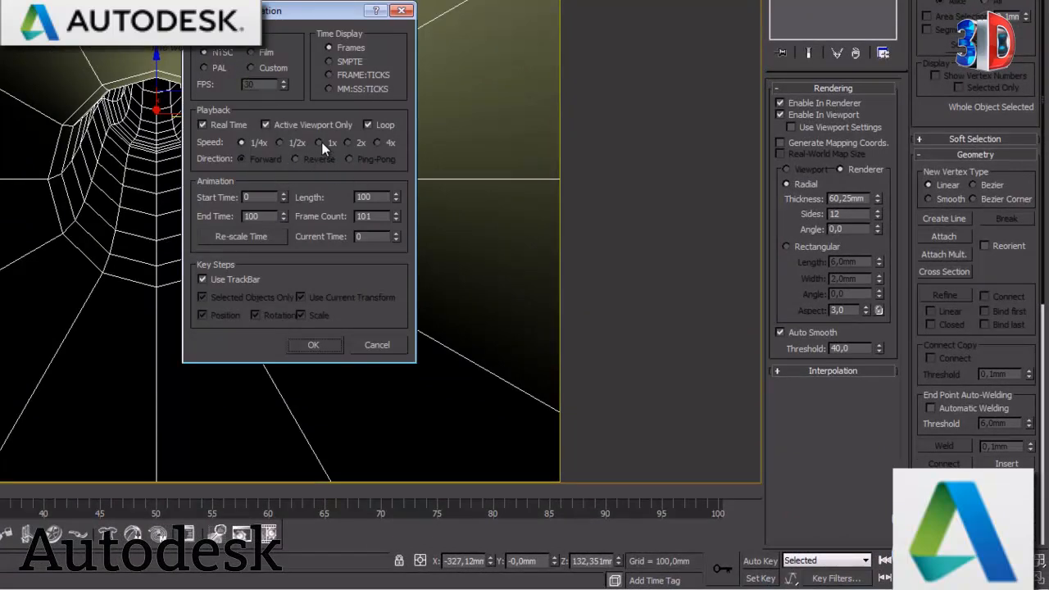
- Confirm the Time Configuration settings and play the looping flight through the tube, stopping at frame 40
click(322, 346)
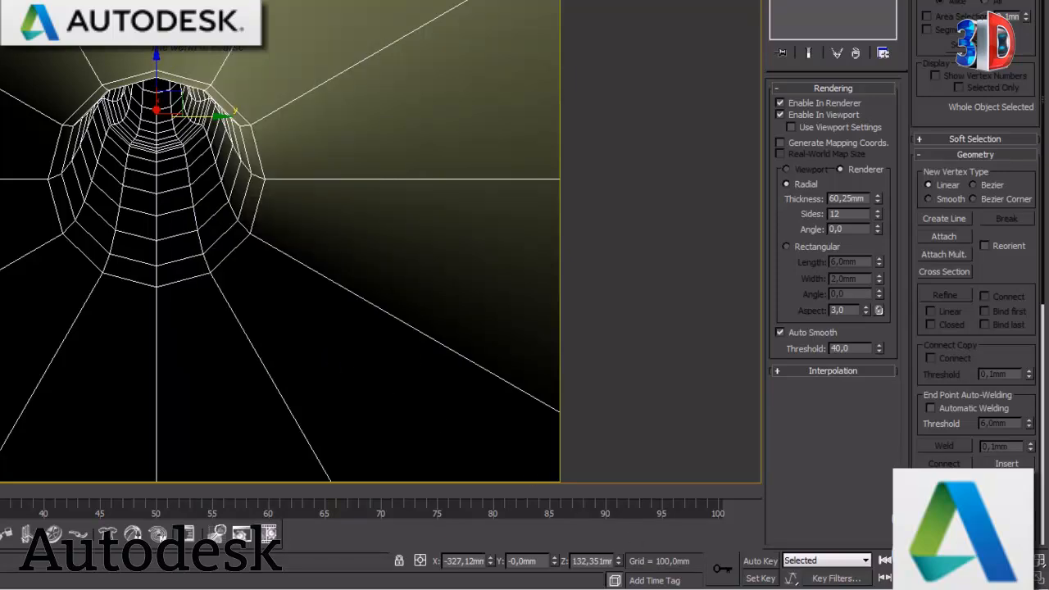
key(slash)
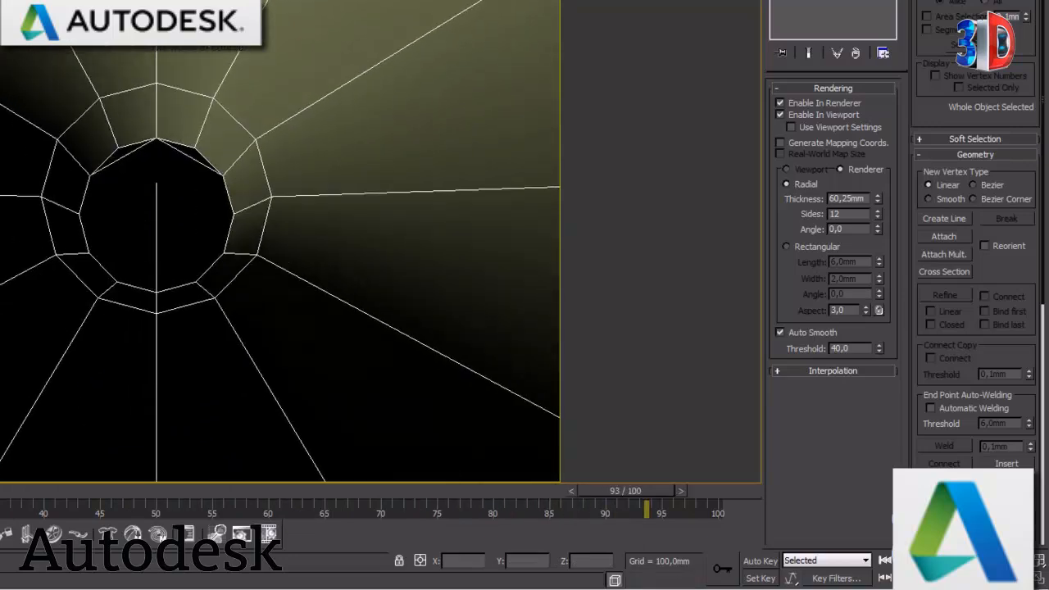
key(slash)
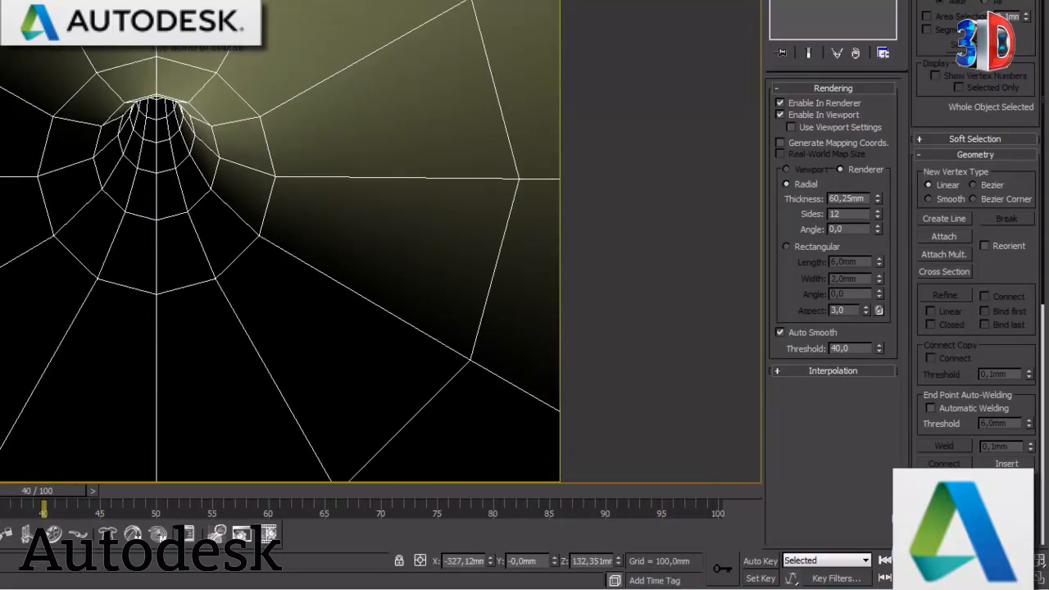
- Return to the first frame, set the playback speed to 4x and play the looping camera flight, stopping at frame 42
click(885, 561)
click(965, 577)
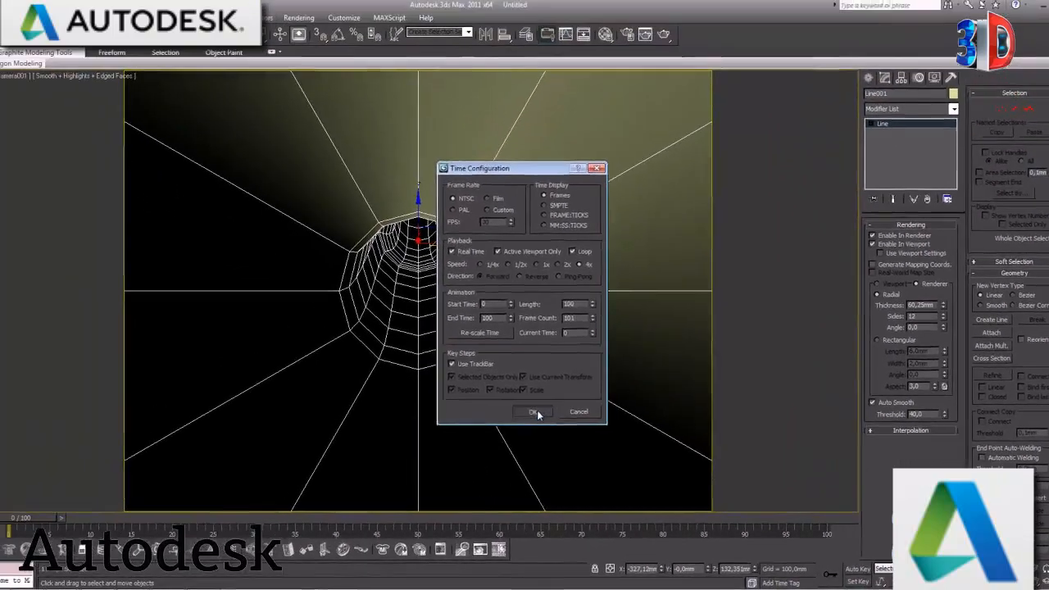
click(313, 344)
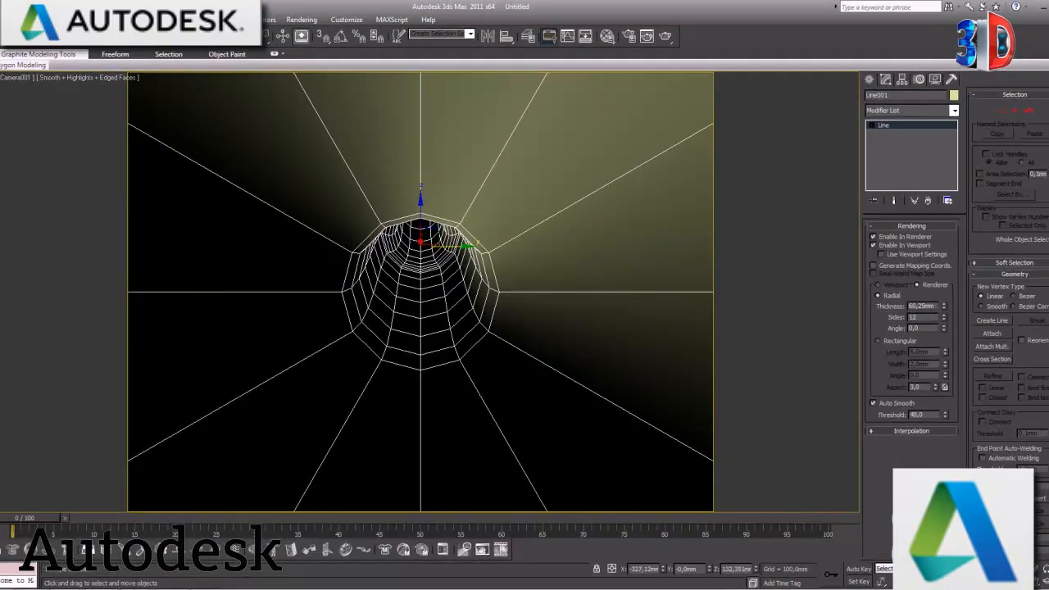
key(slash)
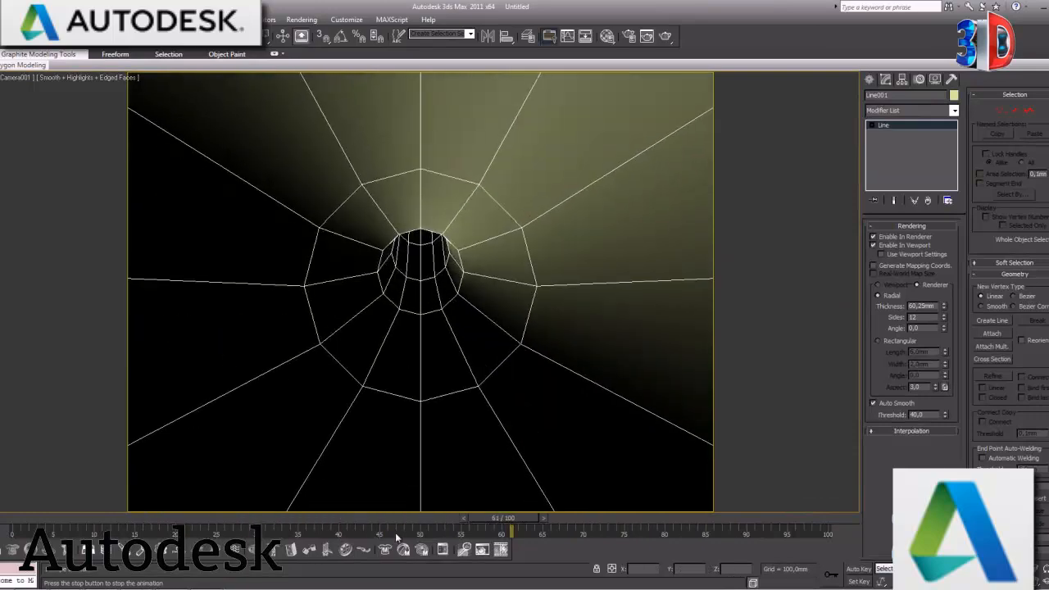
key(slash)
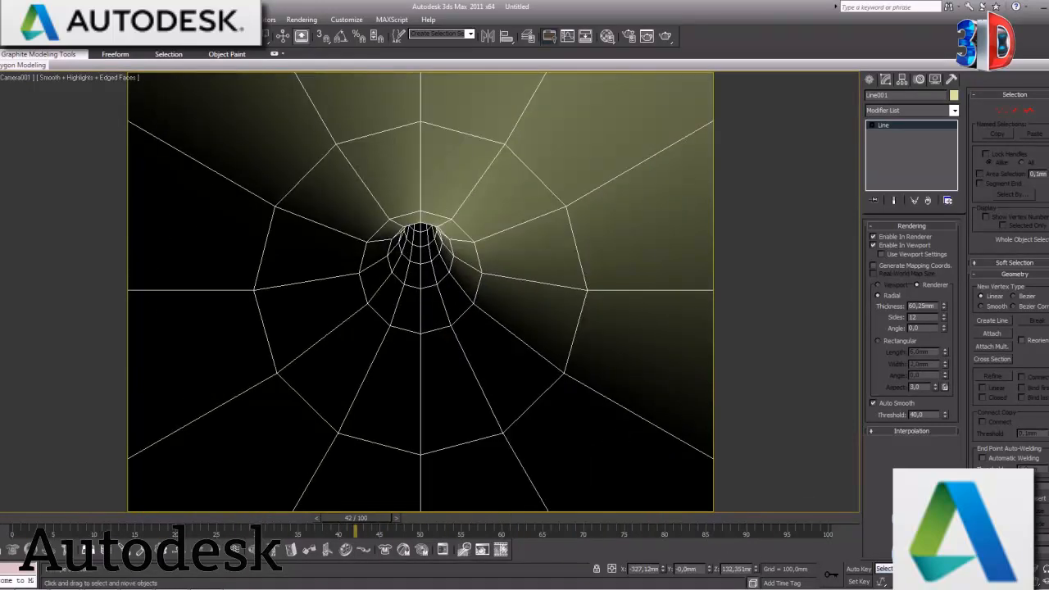
- Set the playback speed to 1/4x and play the camera flight from the first frame, stopping at frame 74
click(988, 581)
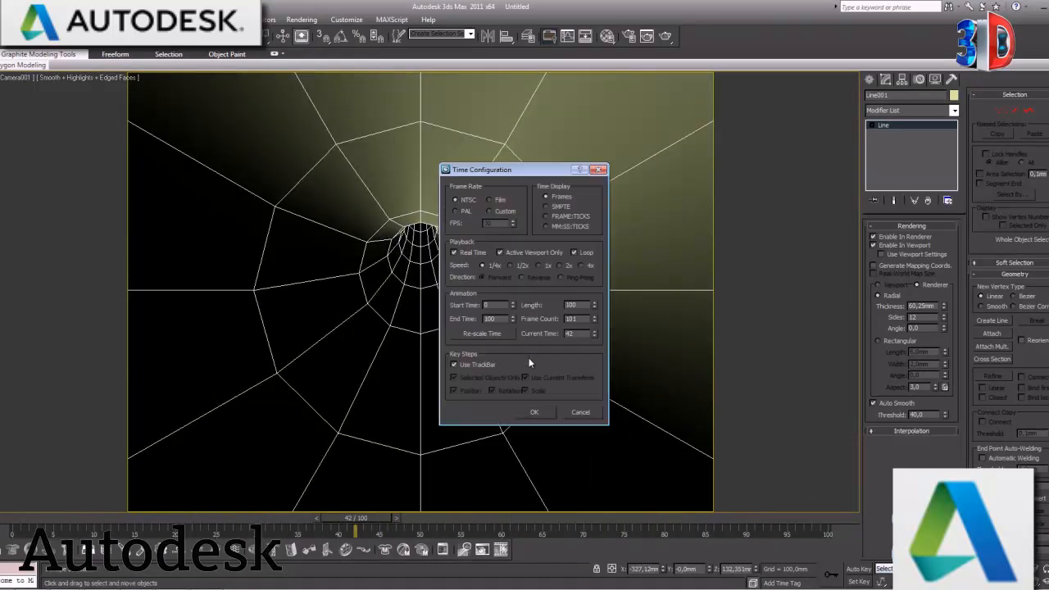
click(534, 412)
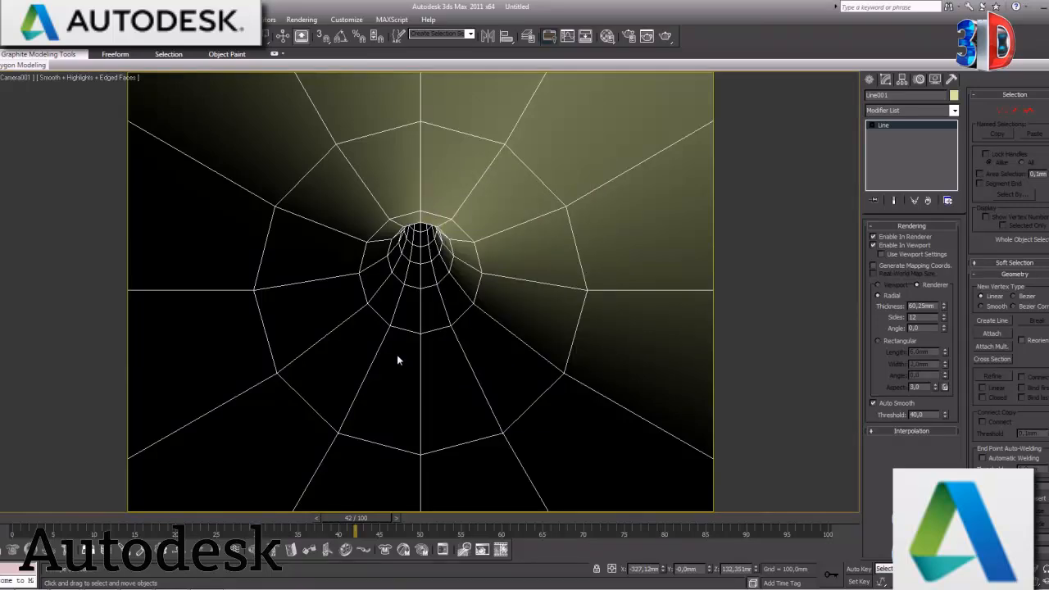
key(Home)
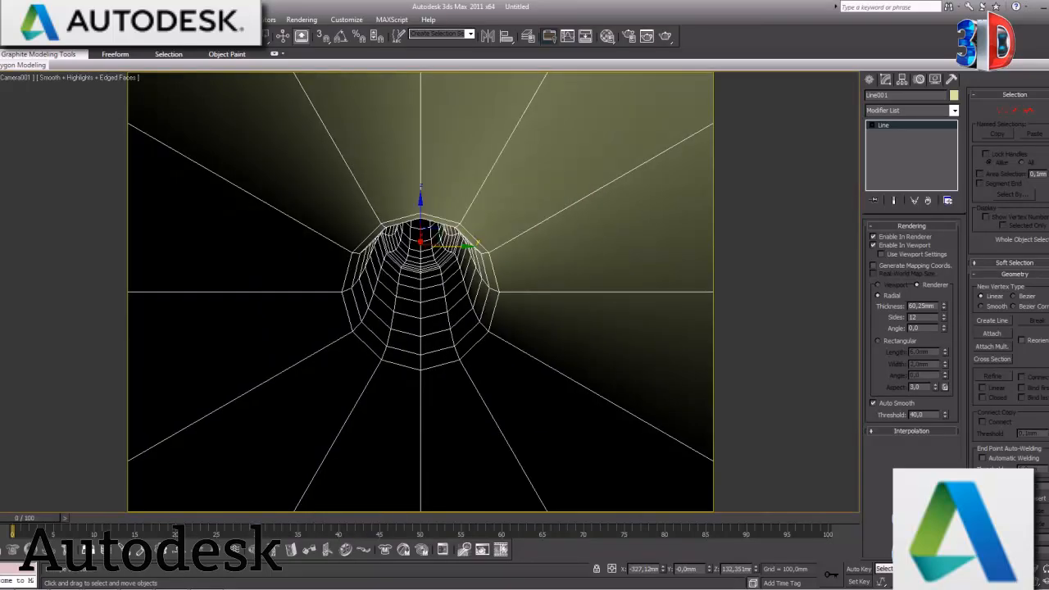
key(slash)
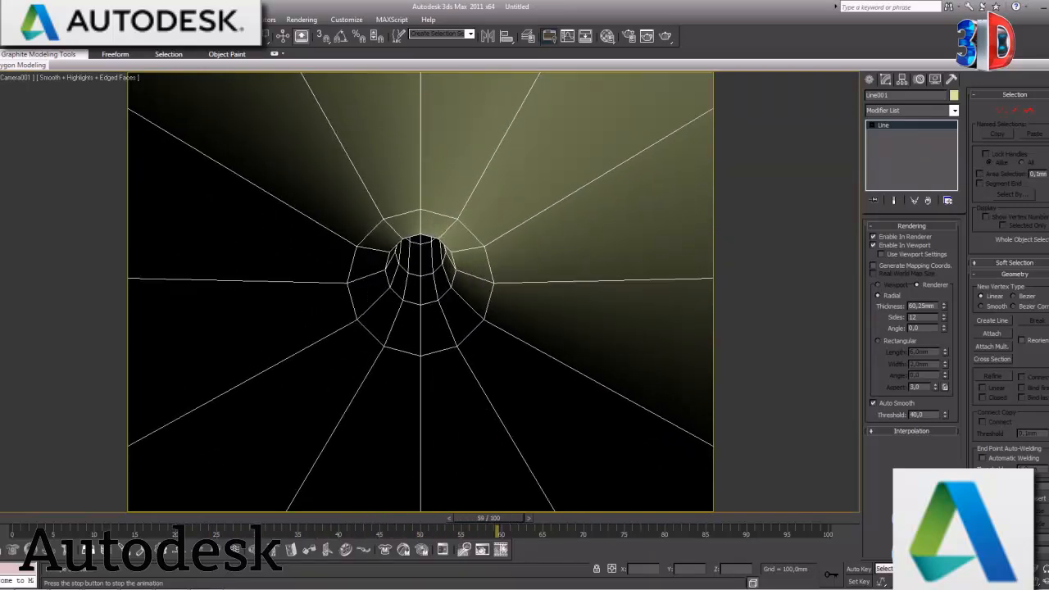
key(Escape)
- Change the shading of the Camera001 view to Flat
click(114, 77)
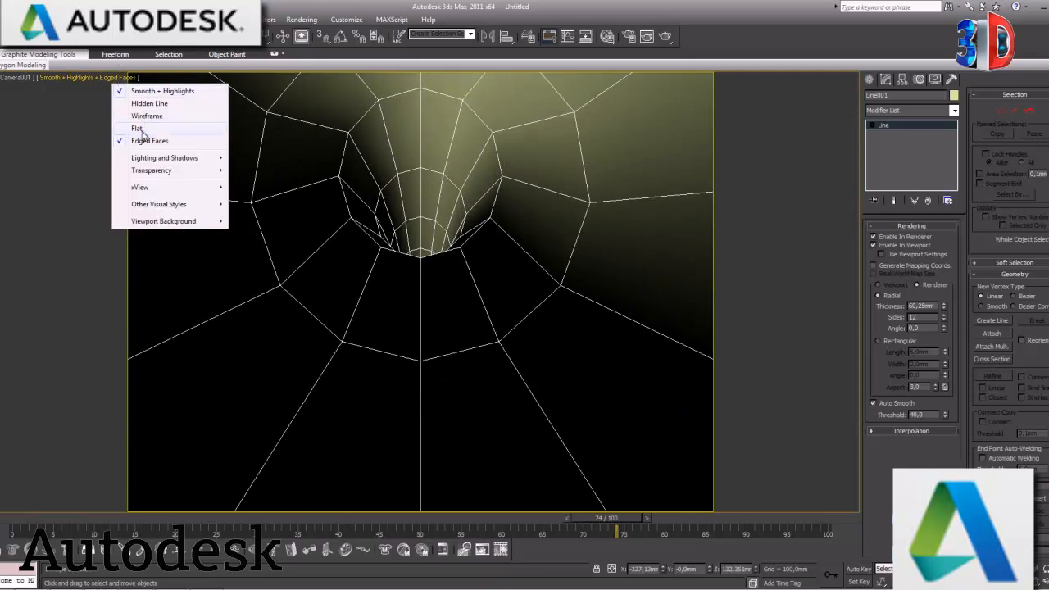
click(143, 131)
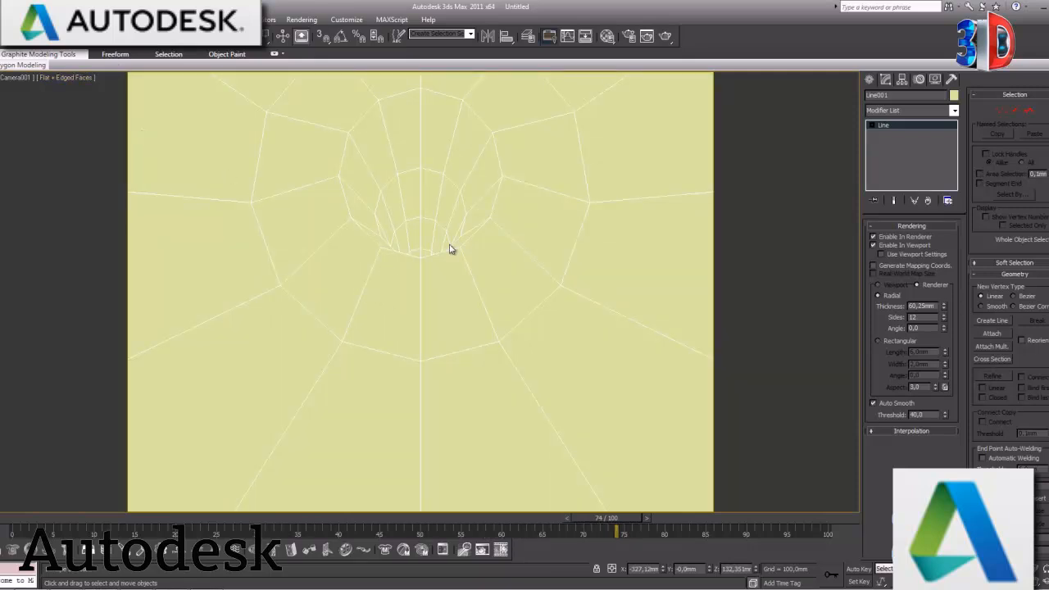
- Assign the selected tube the 01 - Default material with a Tiles diffuse map and show the map in the viewport
key(m)
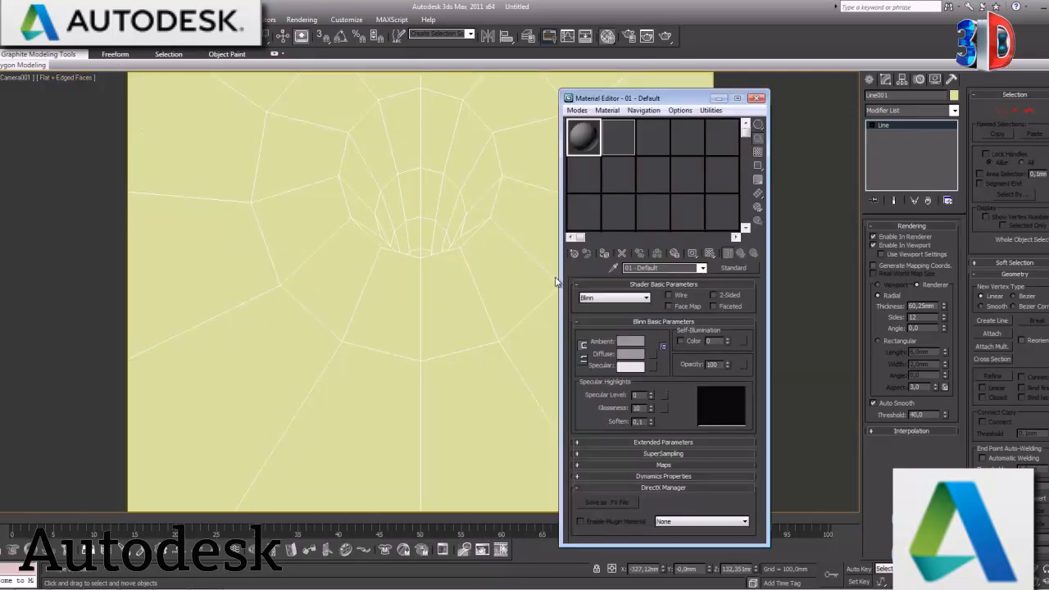
click(736, 267)
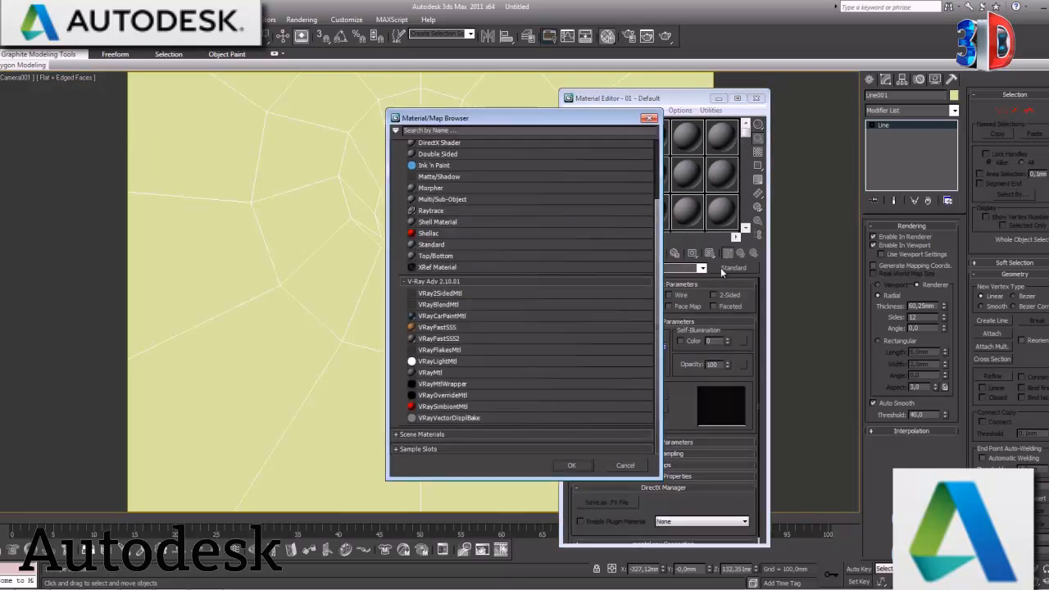
double_click(631, 345)
click(648, 352)
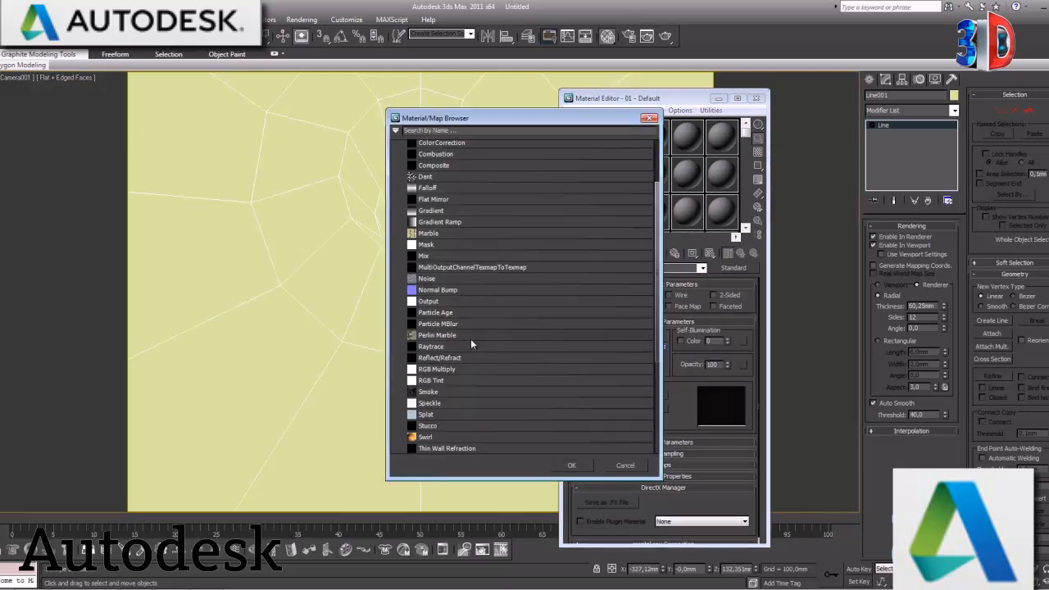
scroll(468, 339, down, 3)
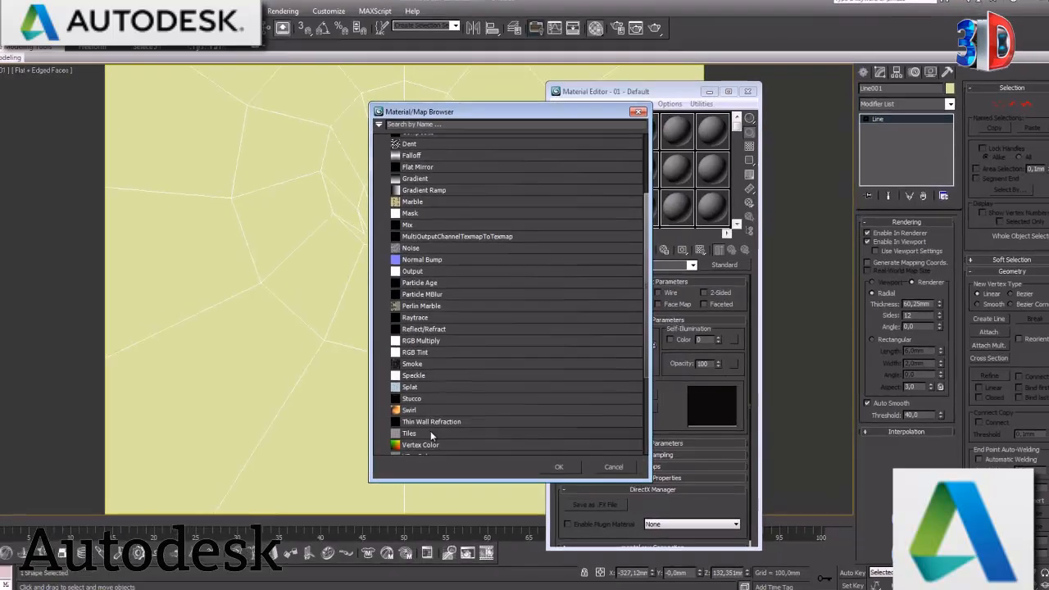
double_click(447, 431)
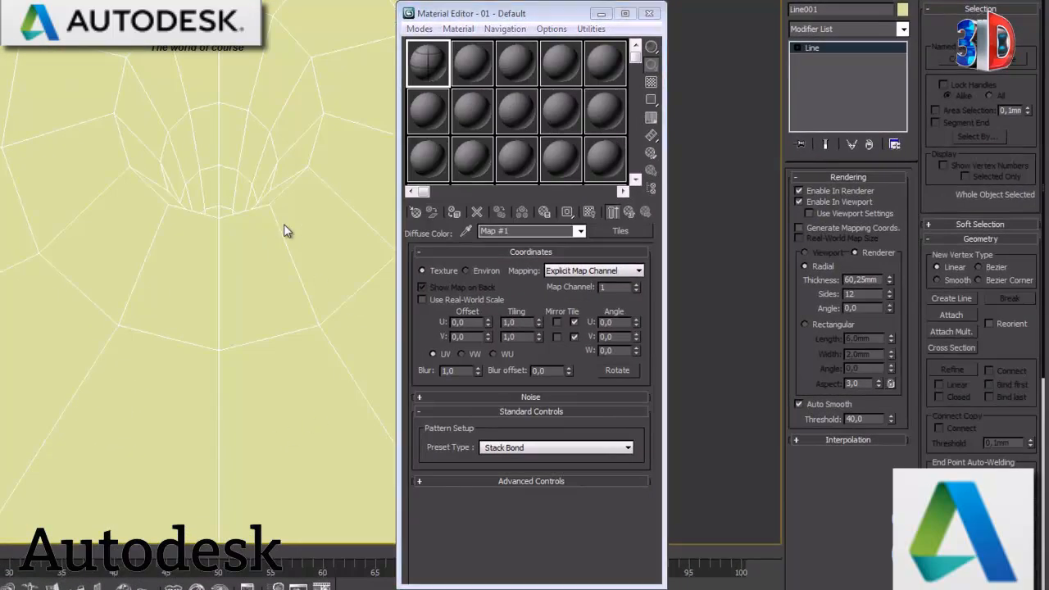
click(454, 212)
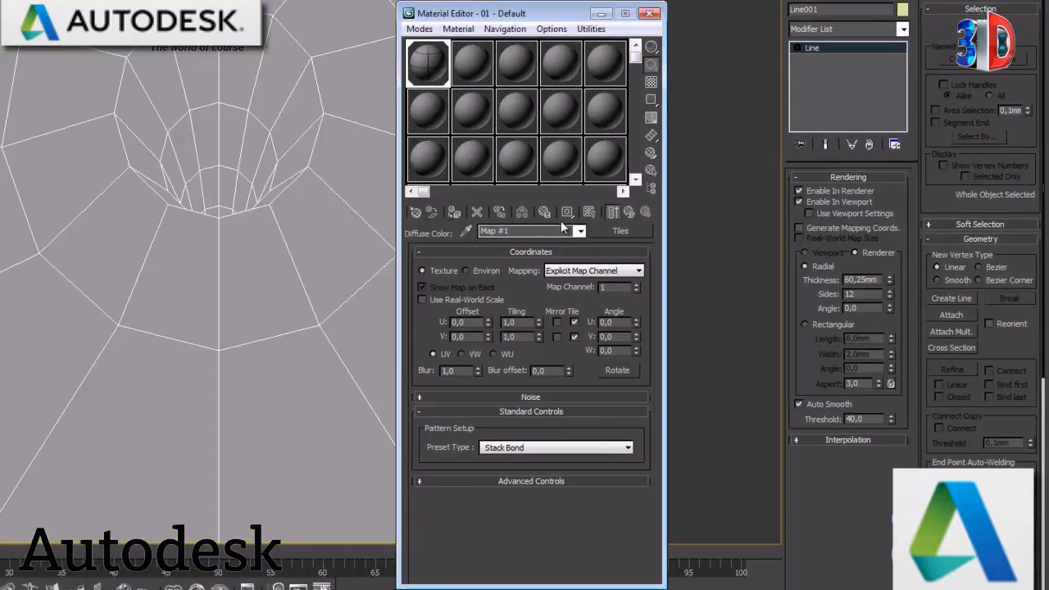
click(590, 212)
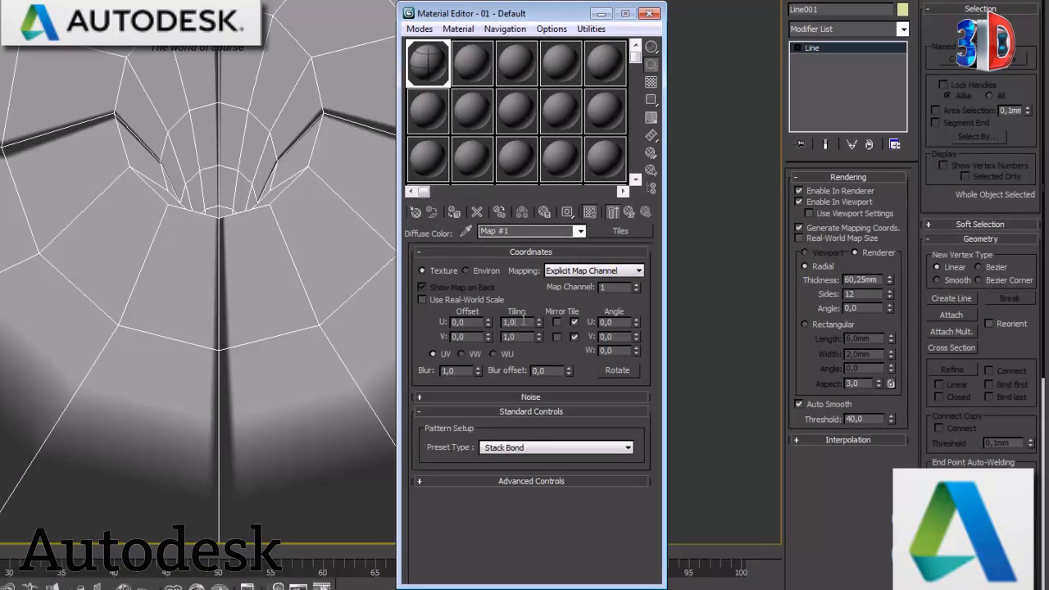
- Set the Tiles map's U tiling to 20 and raise its V tiling through 20 and 40 to 60
key(Tab)
text(20)
key(Return)
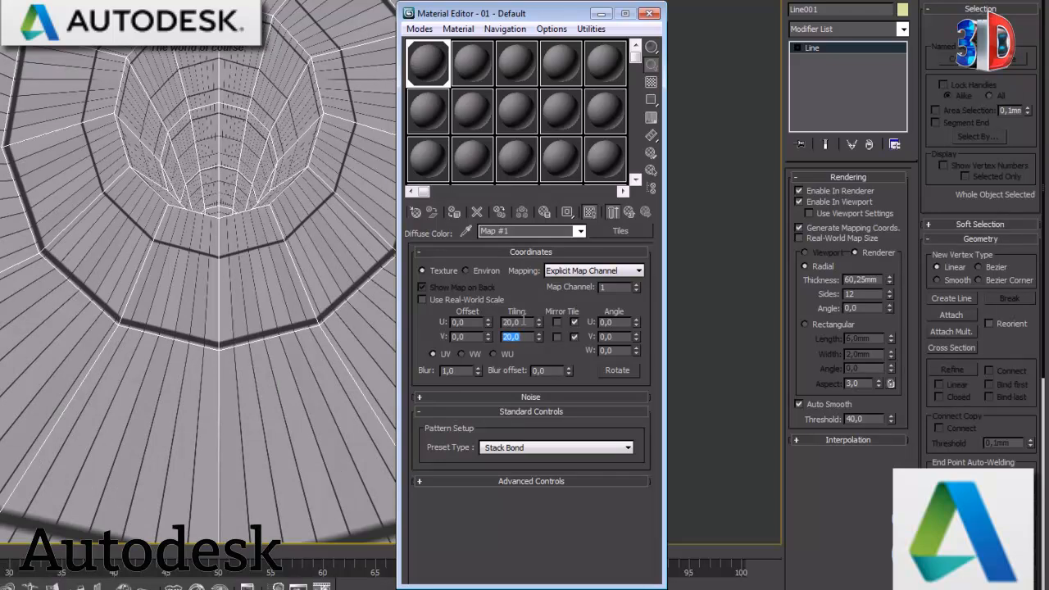
text(40)
key(Return)
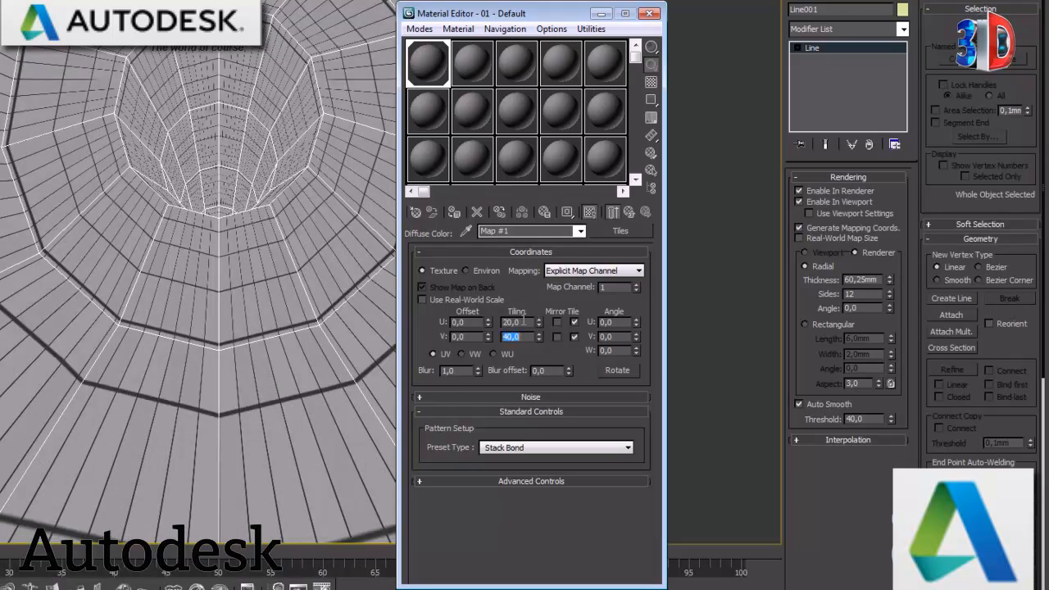
text(60)
key(Return)
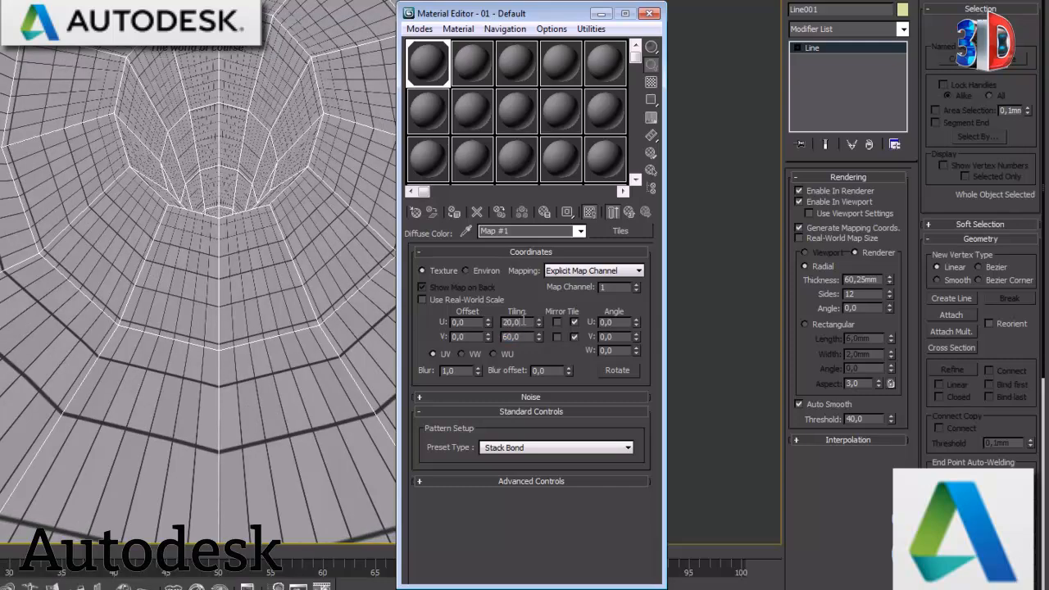
- Set the Tiles map's U tiling to 10 and minimize the Material Editor
click(523, 321)
text(10)
key(Return)
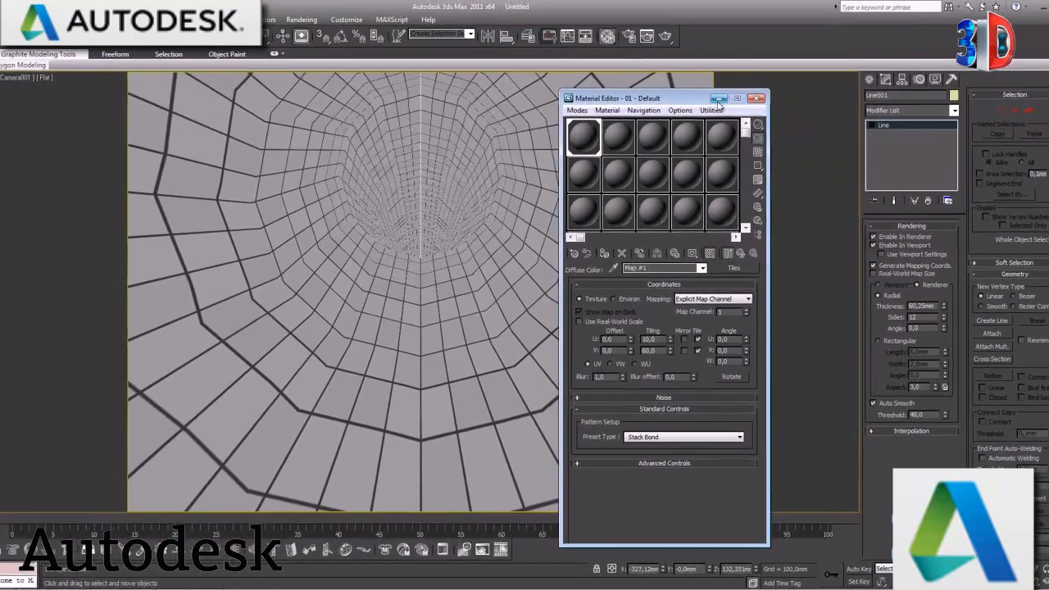
click(600, 14)
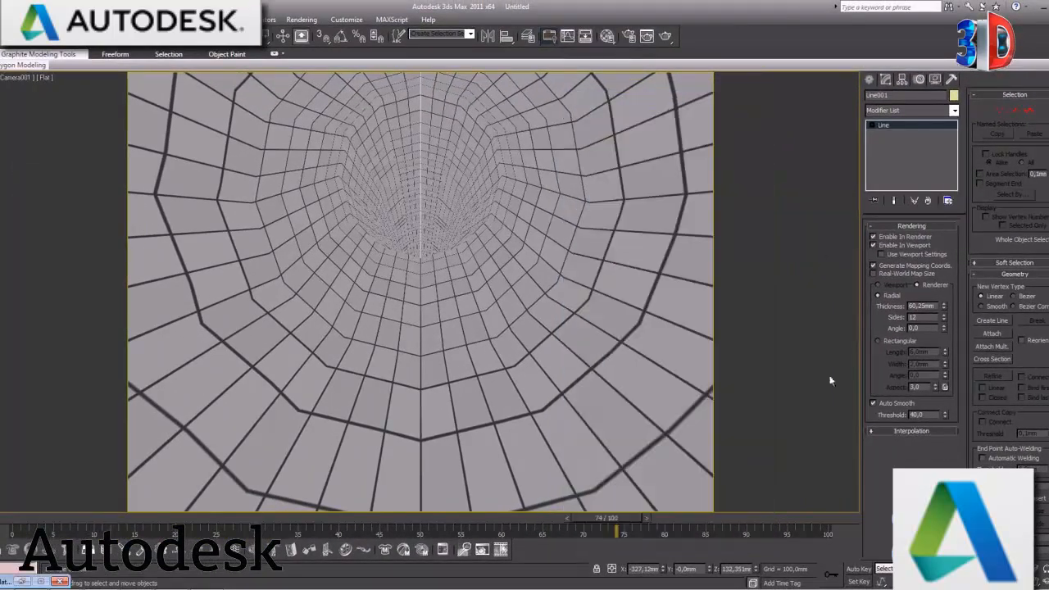
- Play the flight through the tiled tube from the first frame and stop it at frame 2 of the next loop
key(Home)
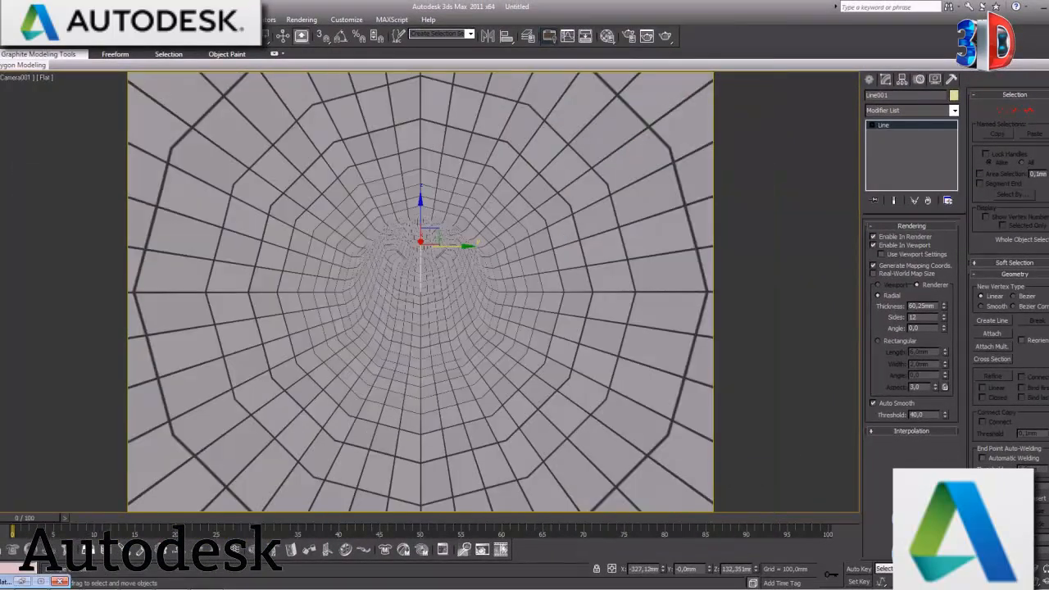
key(slash)
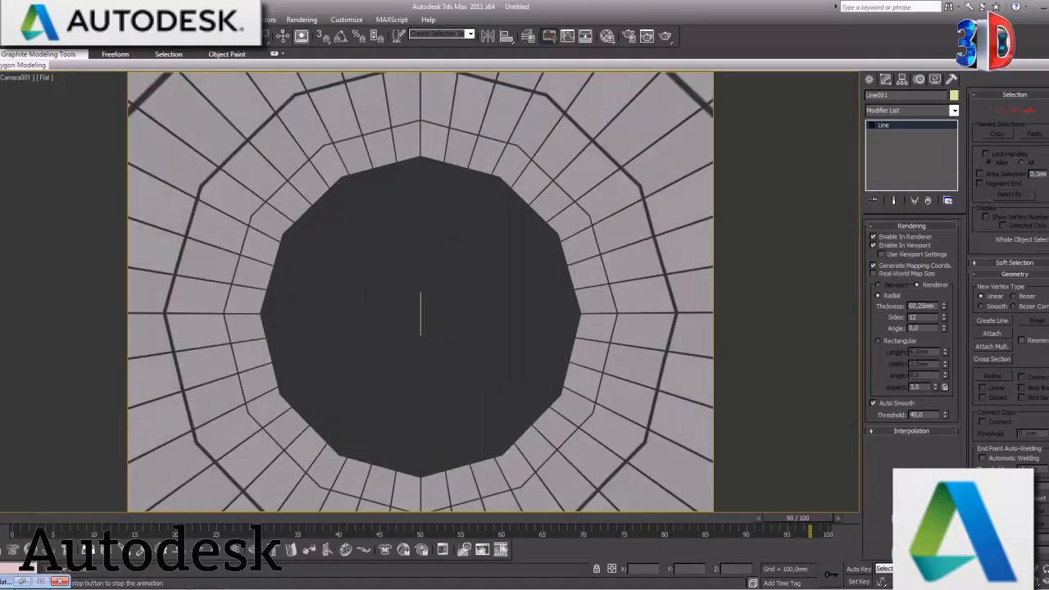
key(slash)
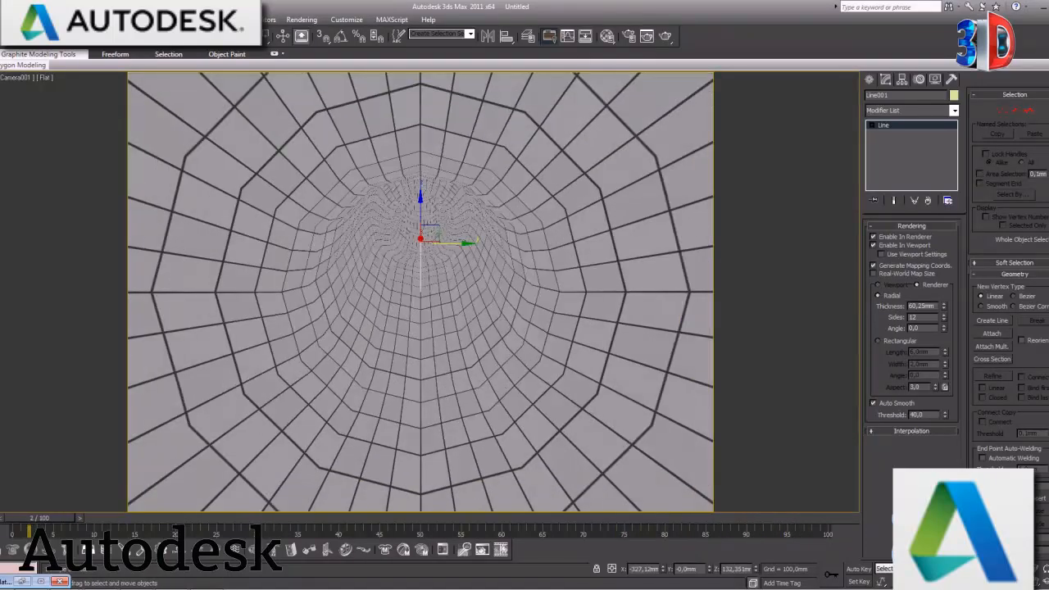
- Deselect the tube, return to the first frame and restore the four-view layout
click(778, 313)
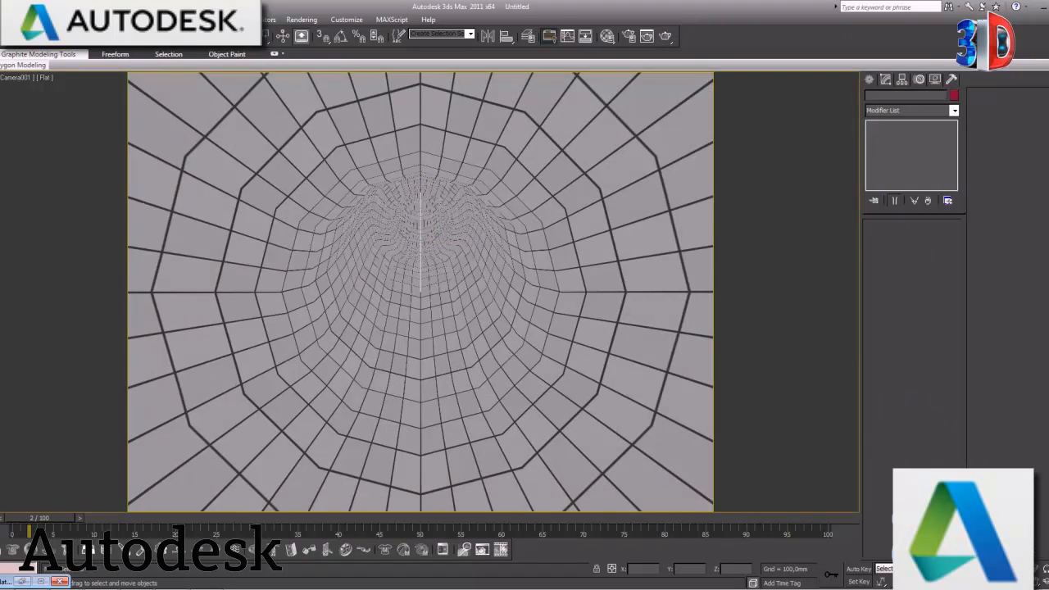
key(Home)
key(alt+w)
click(292, 218)
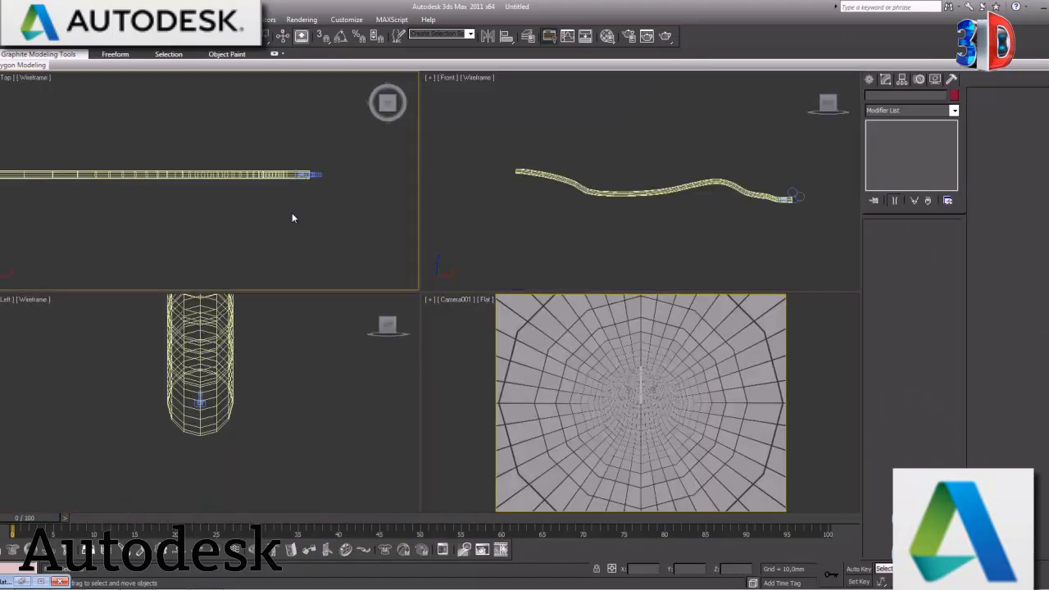
key(alt+w)
middle_drag(154, 314, 368, 326)
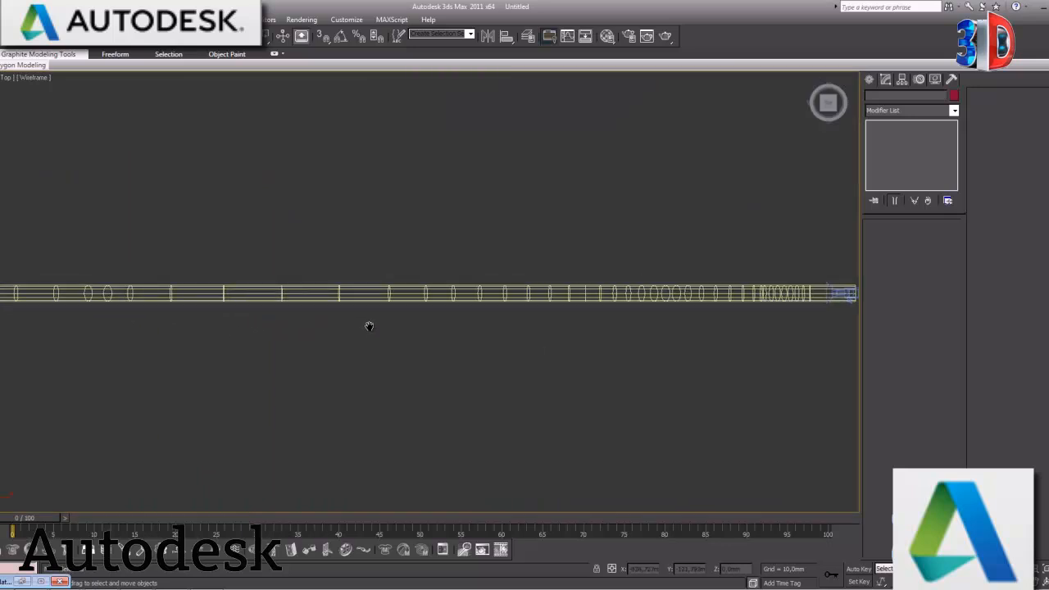
key(alt+w)
- Create a sphere of about 3.3 mm radius inside the tube near its crest in the maximized Front view
click(637, 240)
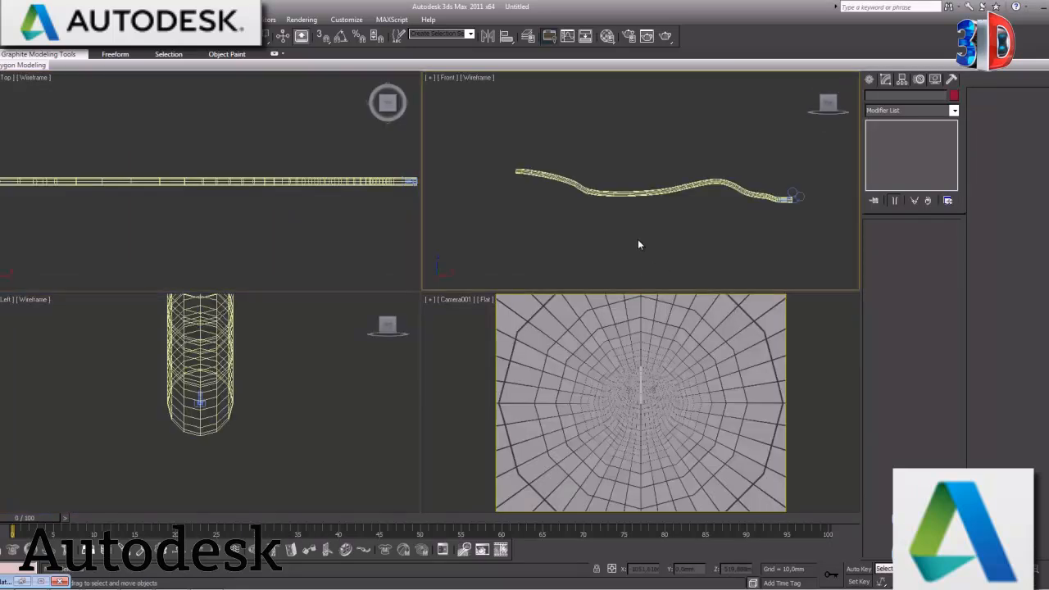
key(alt+w)
middle_drag(475, 332, 423, 270)
scroll(571, 312, up, 3)
middle_drag(684, 263, 630, 335)
click(870, 80)
click(874, 99)
click(889, 163)
middle_drag(320, 150, 399, 348)
scroll(388, 163, up, 4)
drag(373, 204, 374, 203)
- Add a second sphere of about 2.9 mm radius and a box of about 5.9 by 6.4 by 5 mm inside the tube
middle_drag(618, 299, 529, 271)
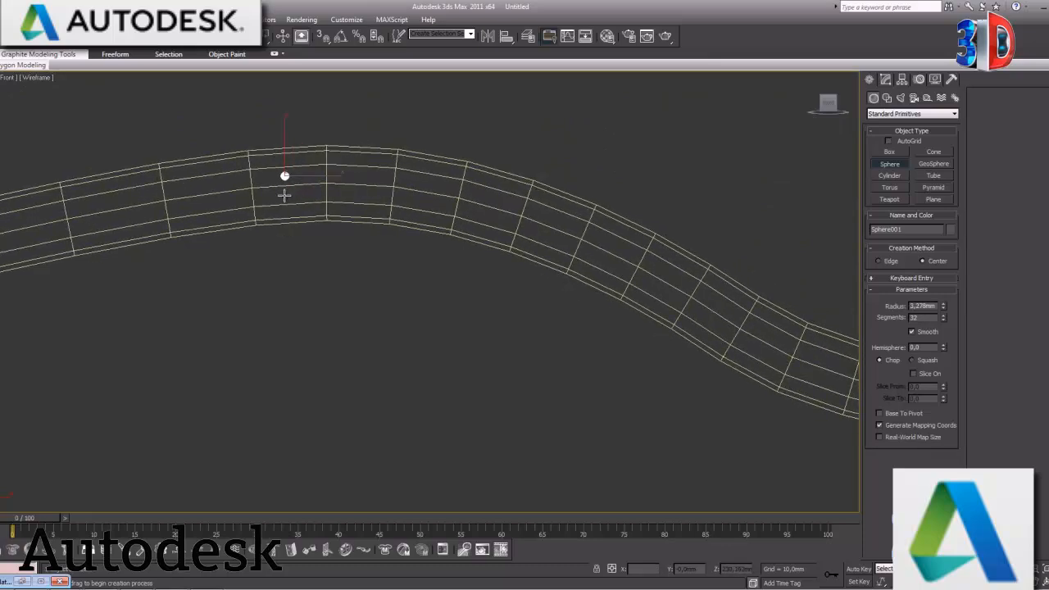
drag(263, 198, 267, 197)
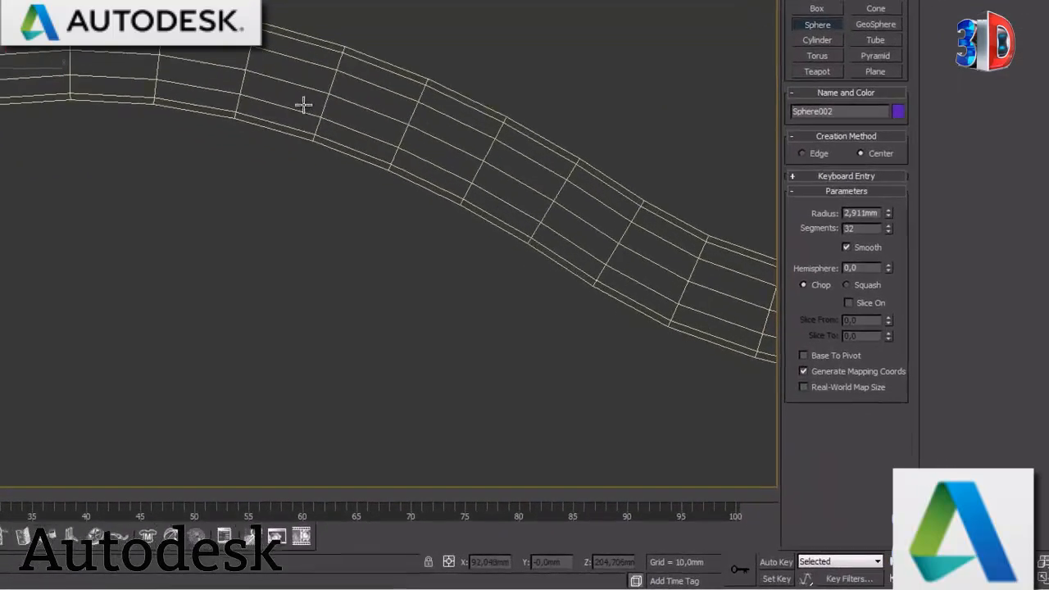
click(789, 2)
drag(318, 56, 330, 65)
click(328, 58)
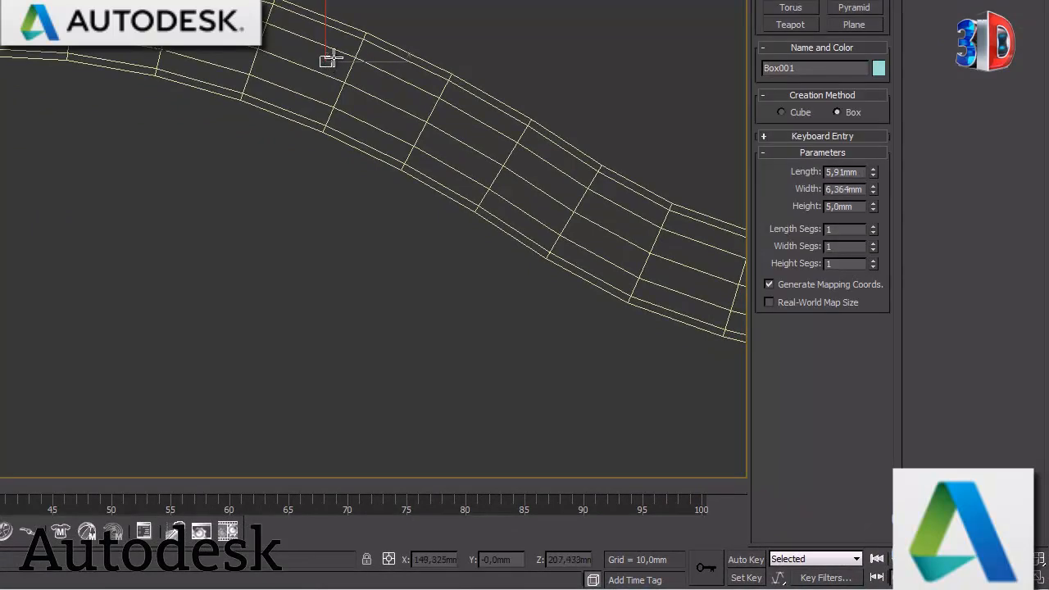
right_click(333, 69)
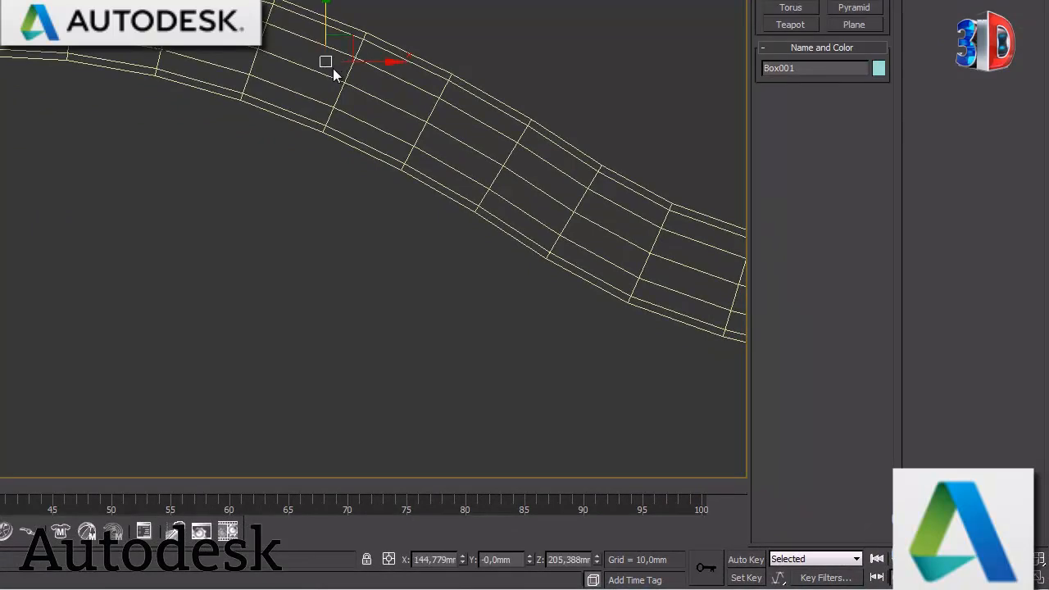
- Scrub through the opening frames of the flight in the maximized camera view and return to frame 0
click(1042, 579)
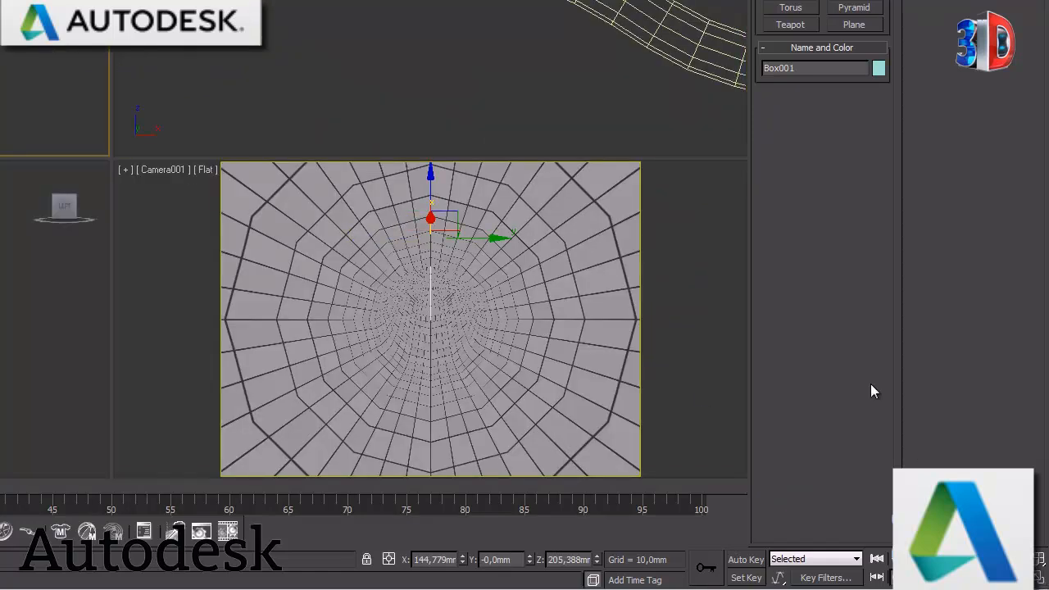
click(484, 299)
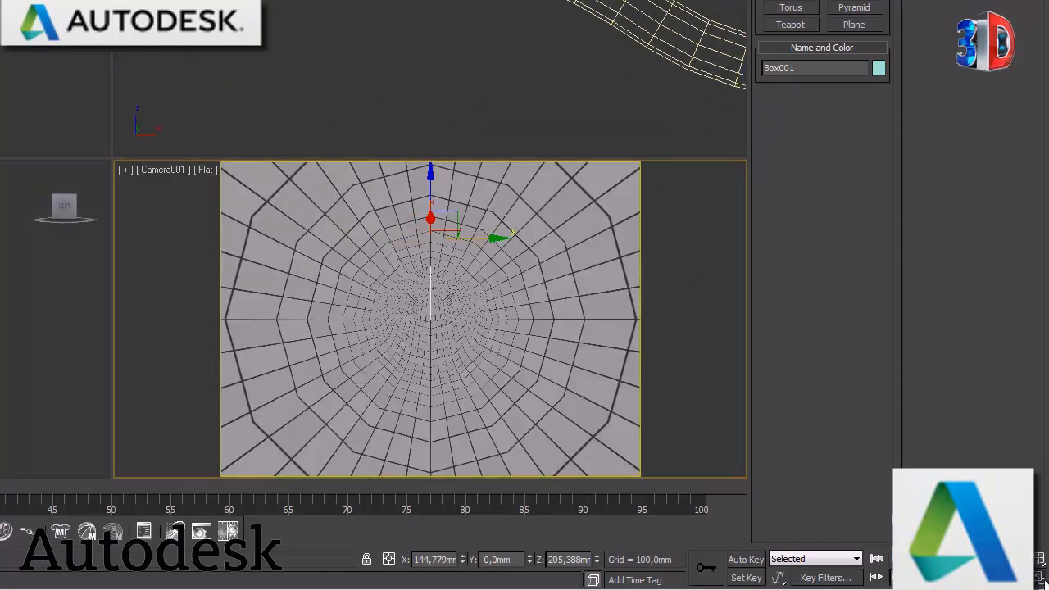
click(1042, 580)
drag(85, 487, 206, 499)
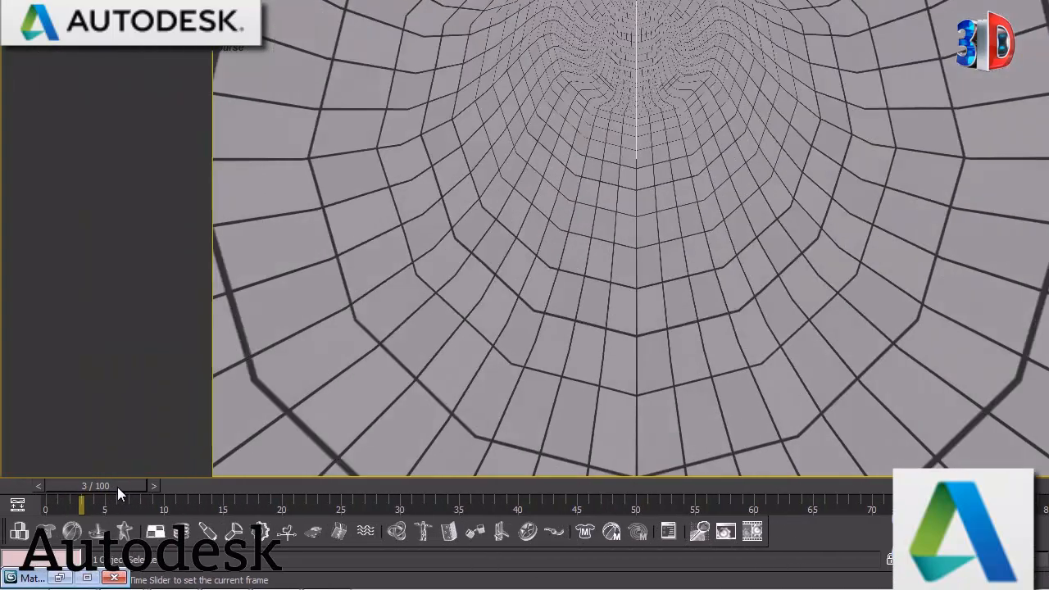
drag(227, 508, 34, 483)
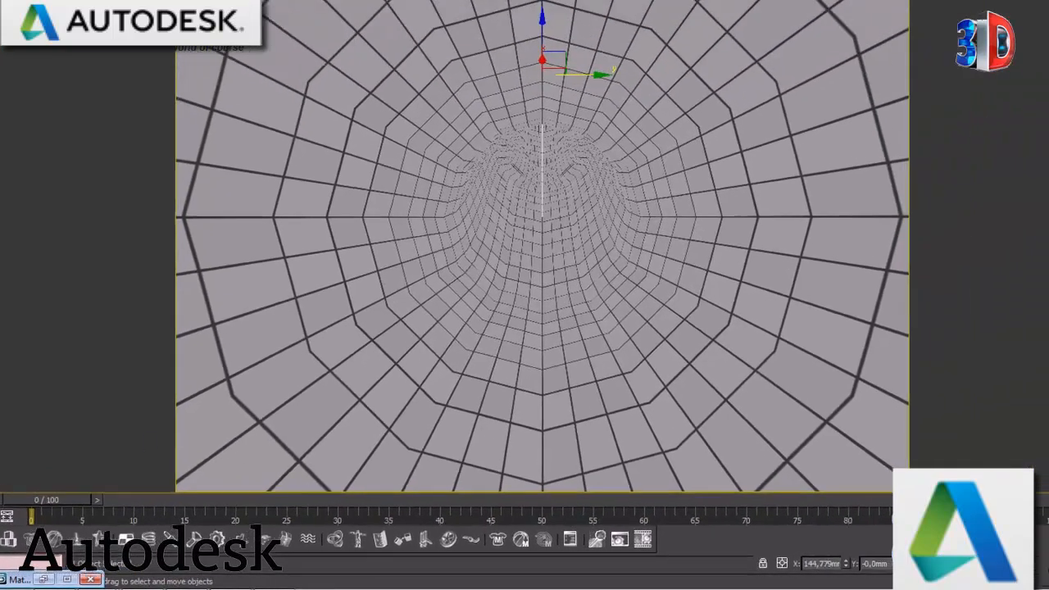
- Clone the two spheres as two further pairs along the tube in the maximized Front view and move the last pair inside it
key(alt+w)
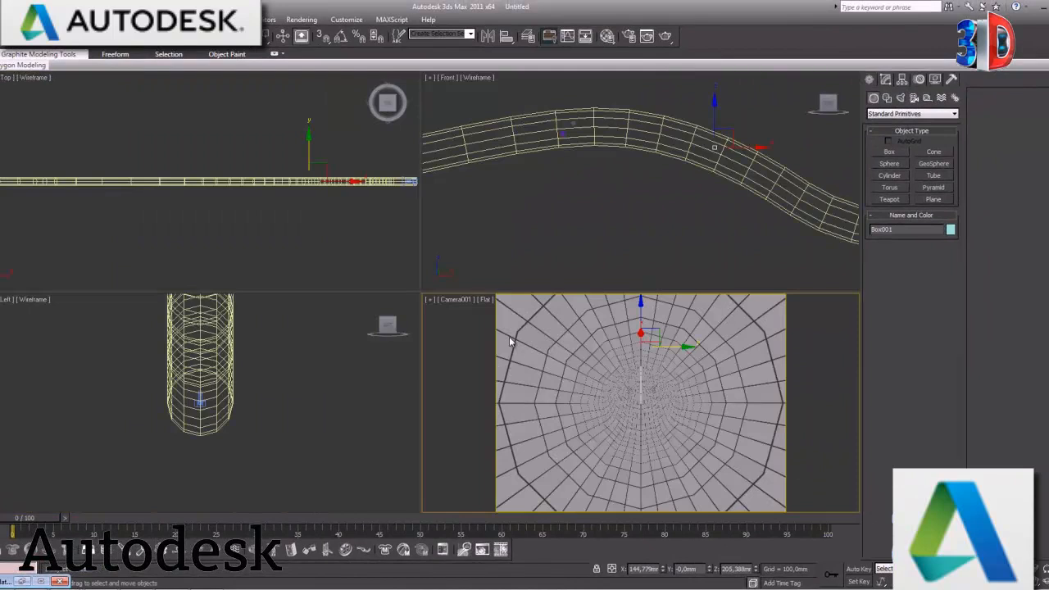
right_click(603, 228)
click(1043, 573)
middle_drag(313, 239, 548, 261)
click(592, 245)
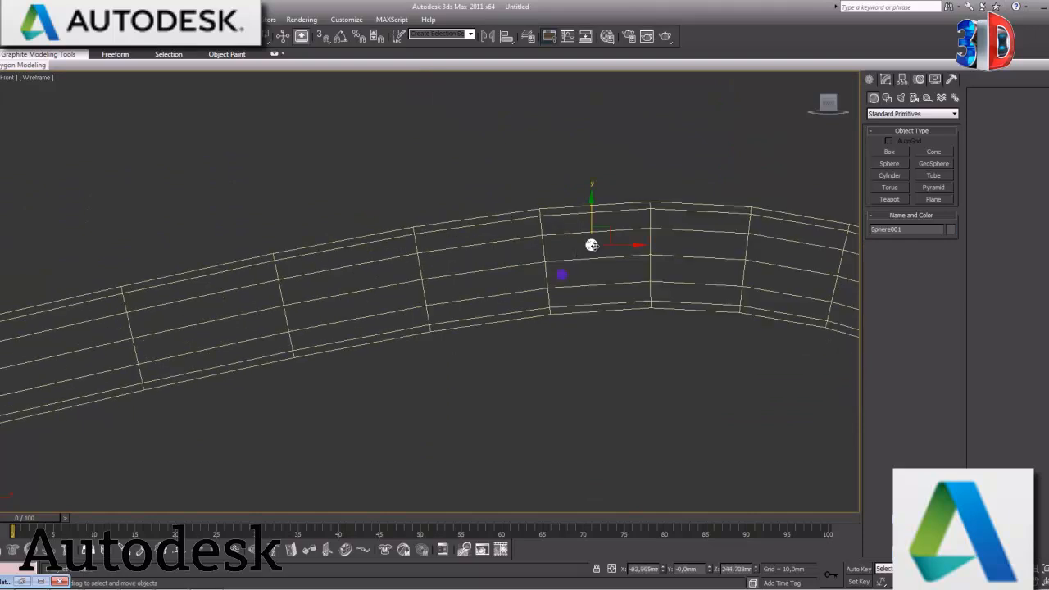
ctrl+click(565, 276)
shift+drag(608, 261, 471, 260)
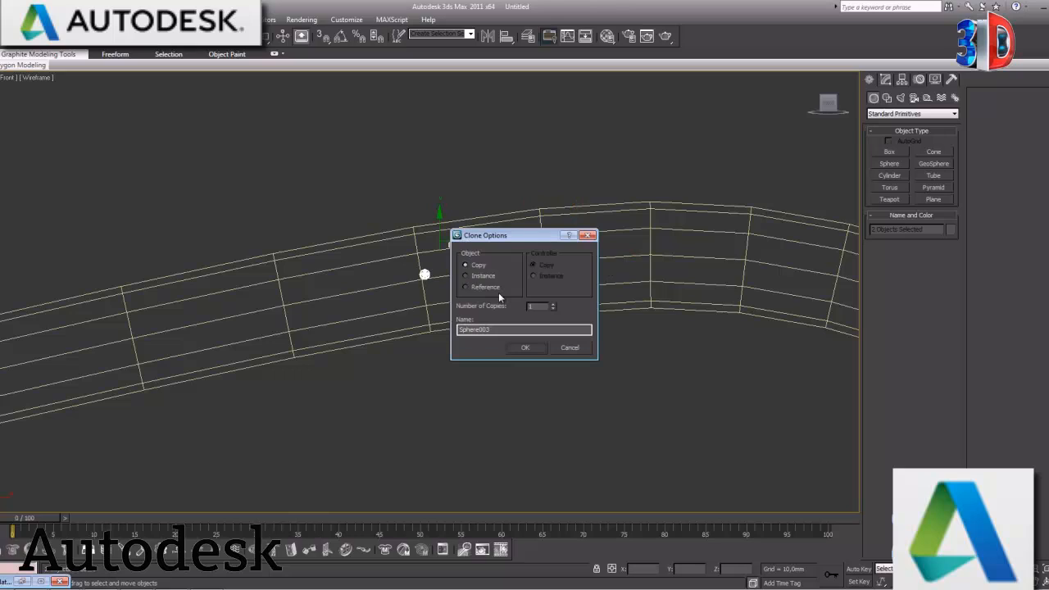
click(530, 347)
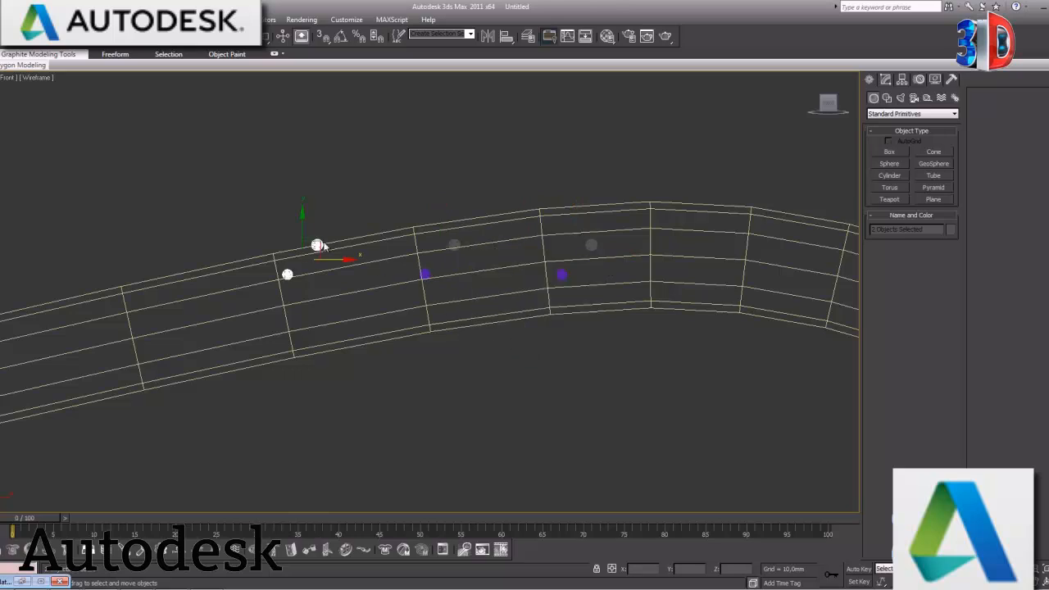
drag(314, 248, 219, 305)
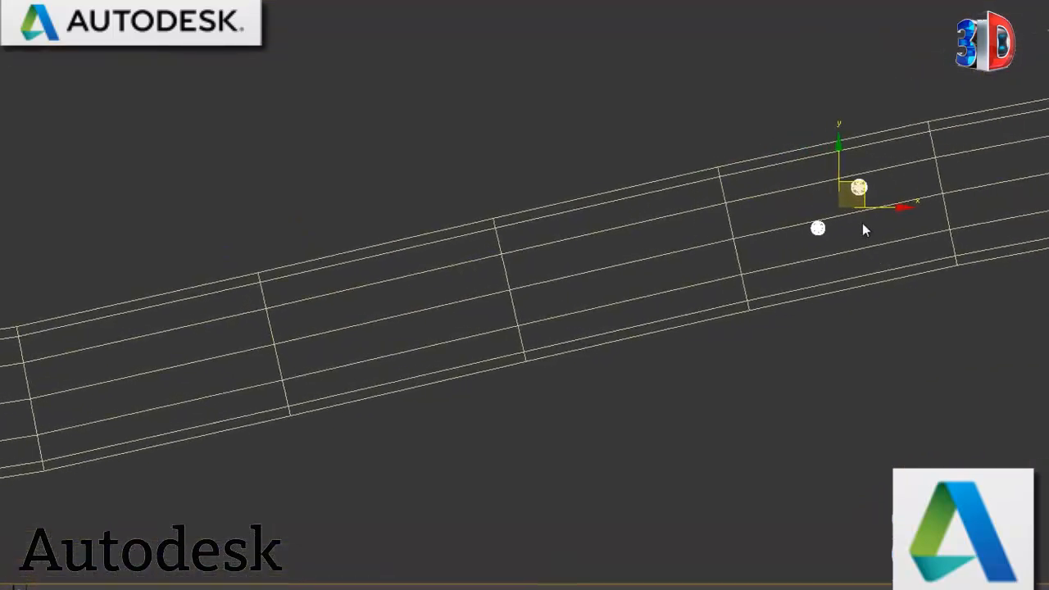
- Clone the last sphere pair in multiple copies farther down the tube and shift the end pair back inside its walls
mouse_move(420, 254)
mouse_down()
mouse_move(443, 249)
mouse_move(274, 281)
mouse_up()
shift+drag(630, 235, 499, 264)
click(566, 305)
click(566, 305)
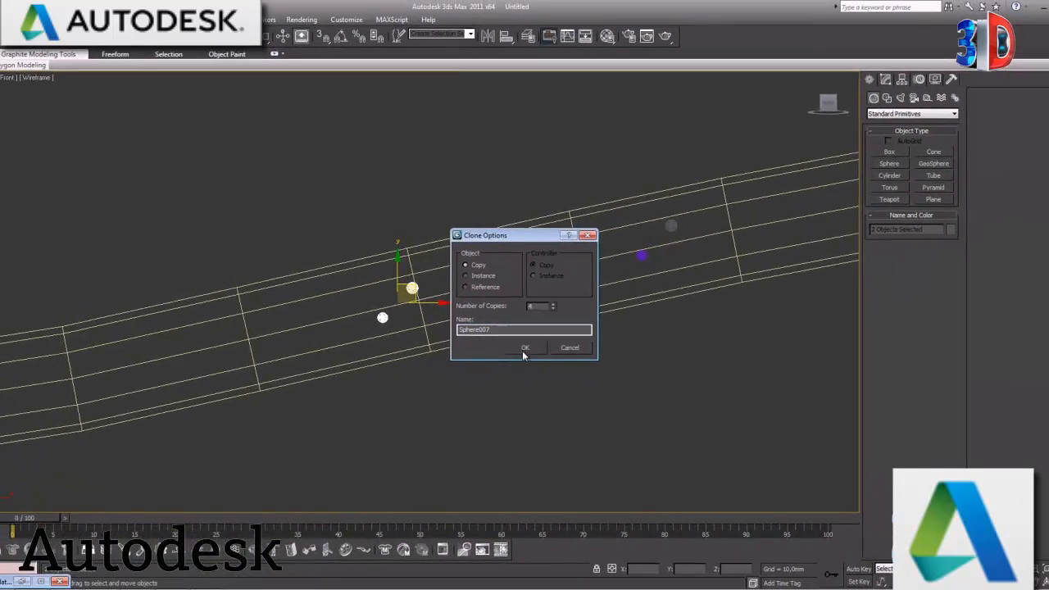
click(524, 347)
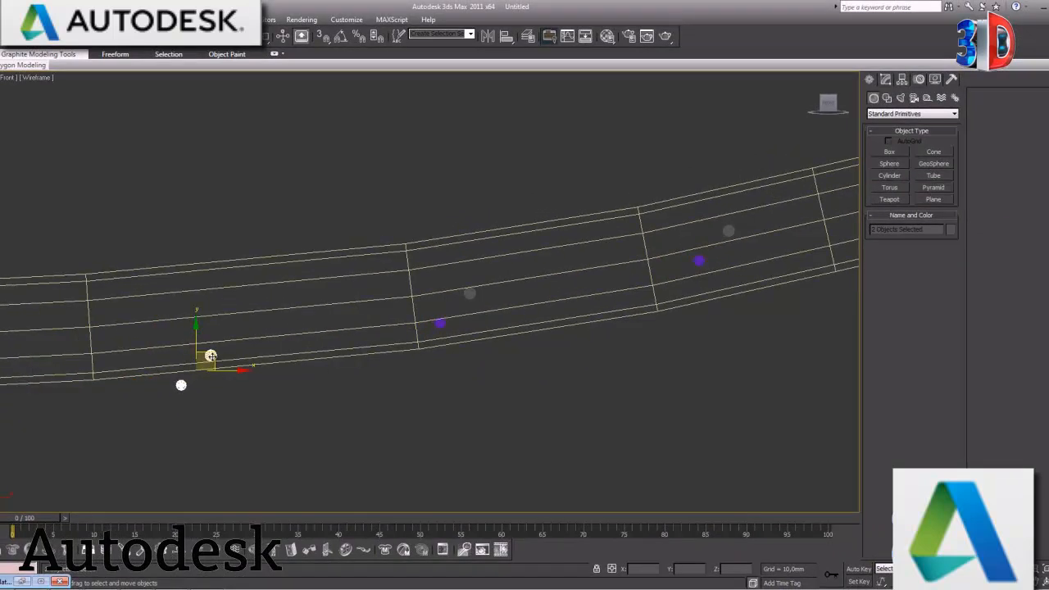
drag(211, 356, 173, 308)
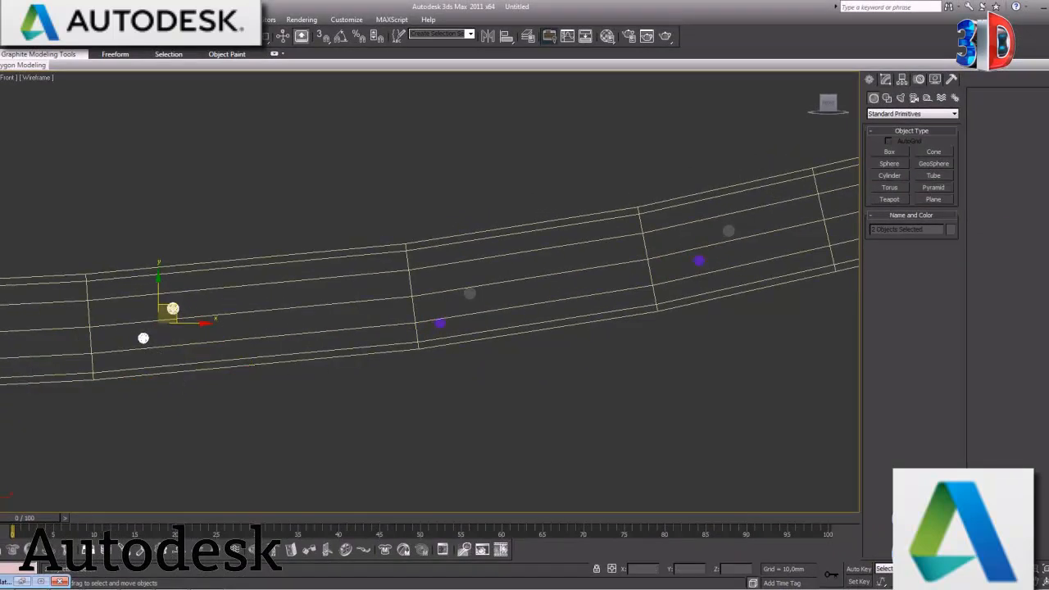
- Play the flight past the cloned spheres in the maximized camera view and return to the first frame
key(alt+w)
right_click(722, 387)
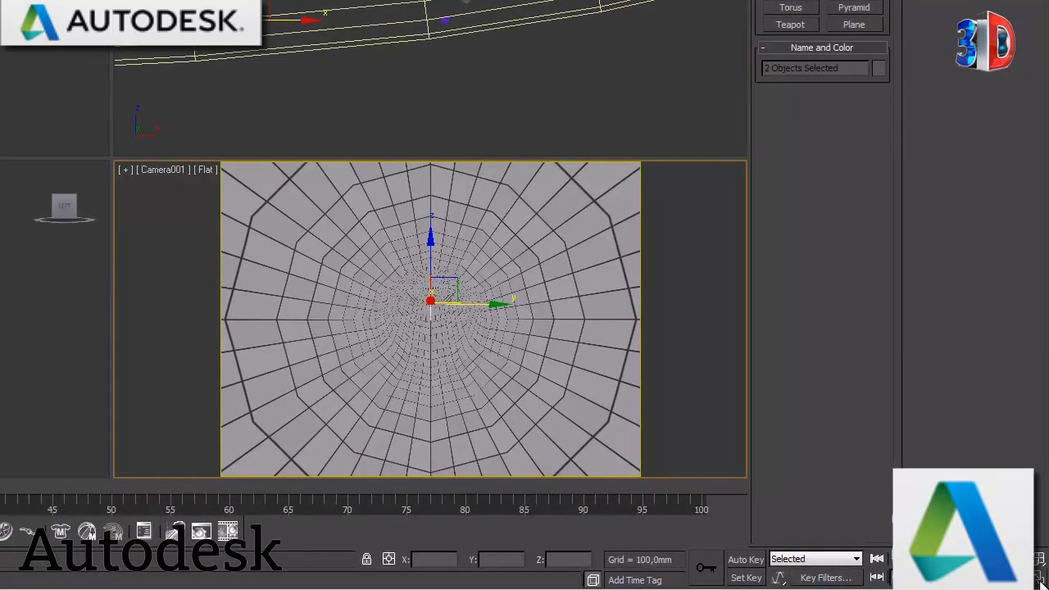
key(alt+w)
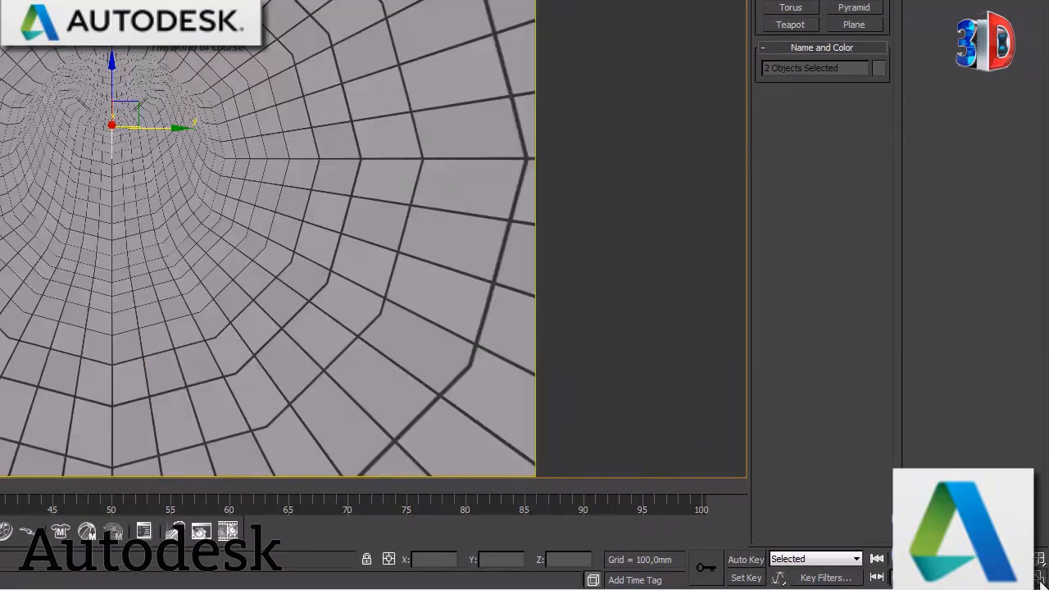
key(slash)
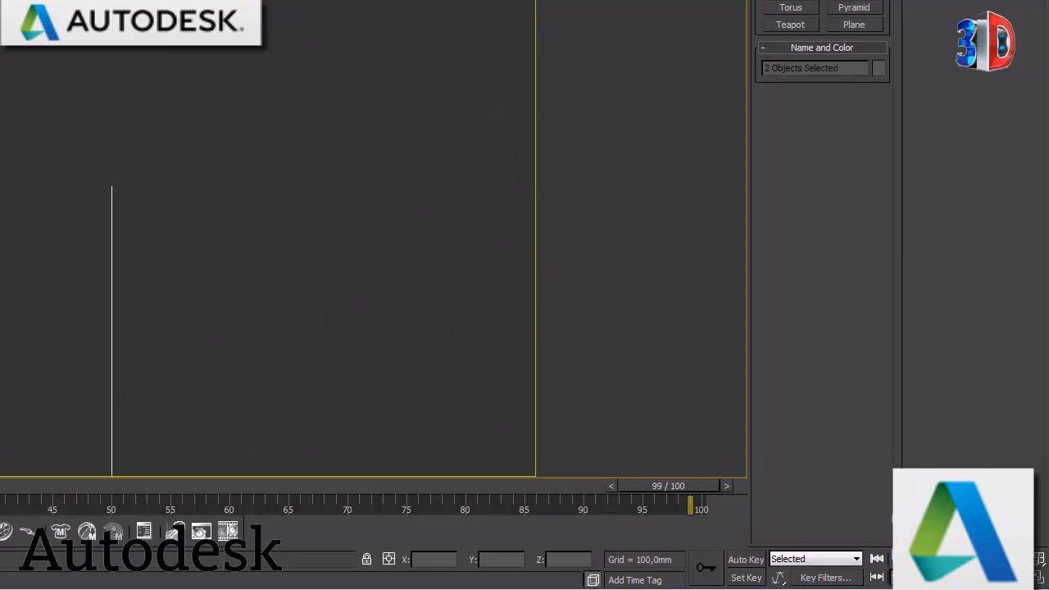
click(877, 561)
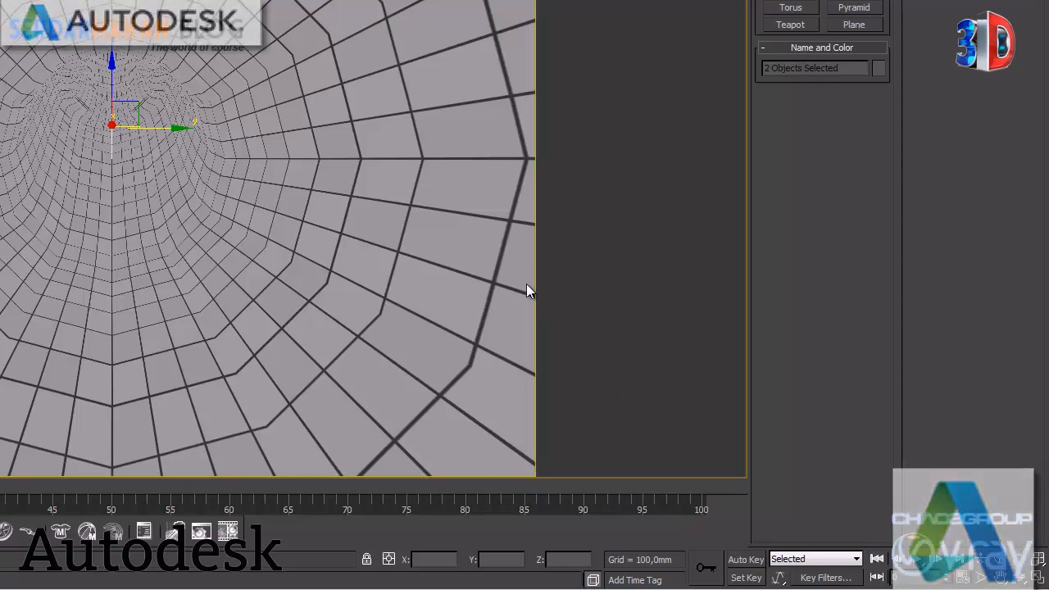